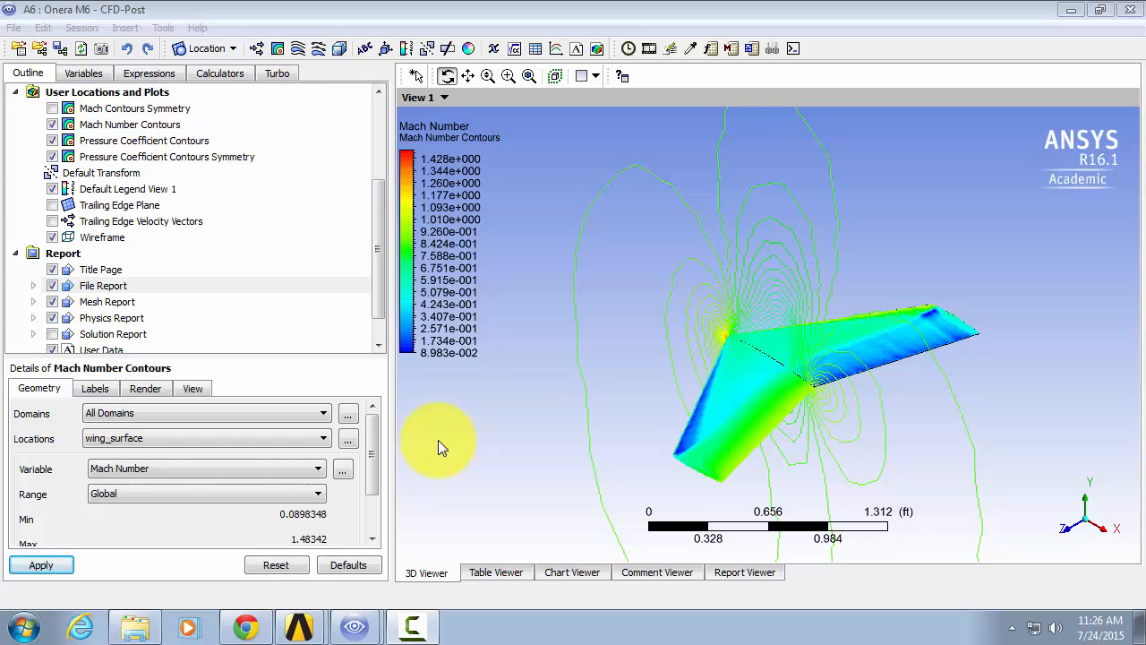
Insert a new line location named Chord 2
{"action": "left_click", "coordinate": [233, 51]}
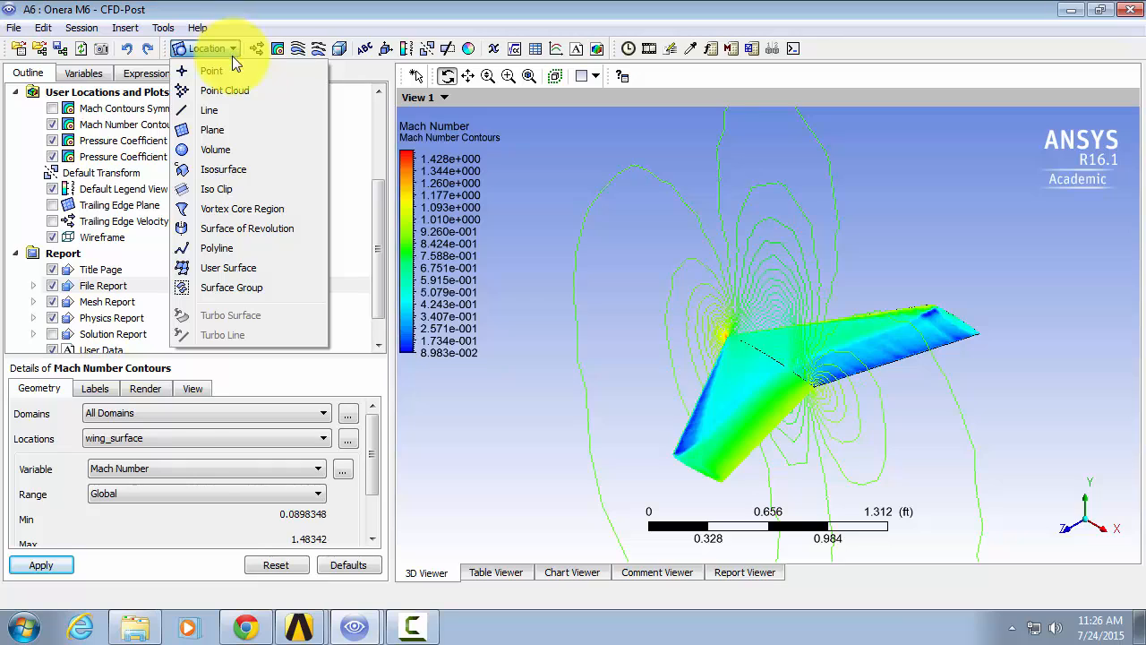
{"action": "left_click", "coordinate": [238, 115]}
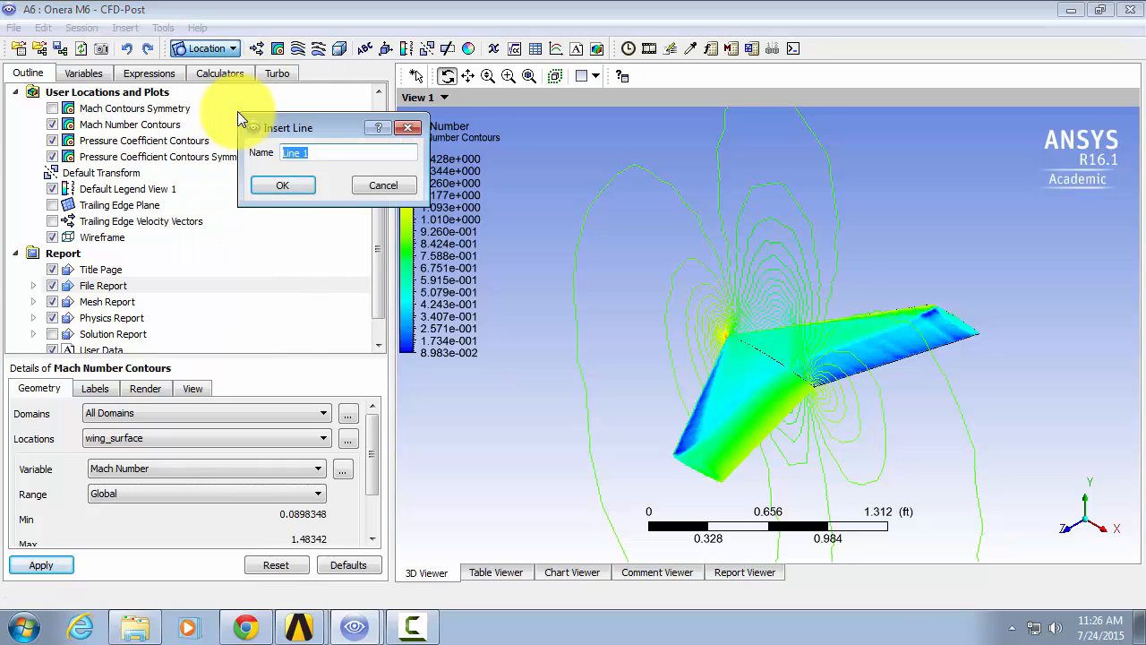
{"action": "type", "text": "Chord 2"}
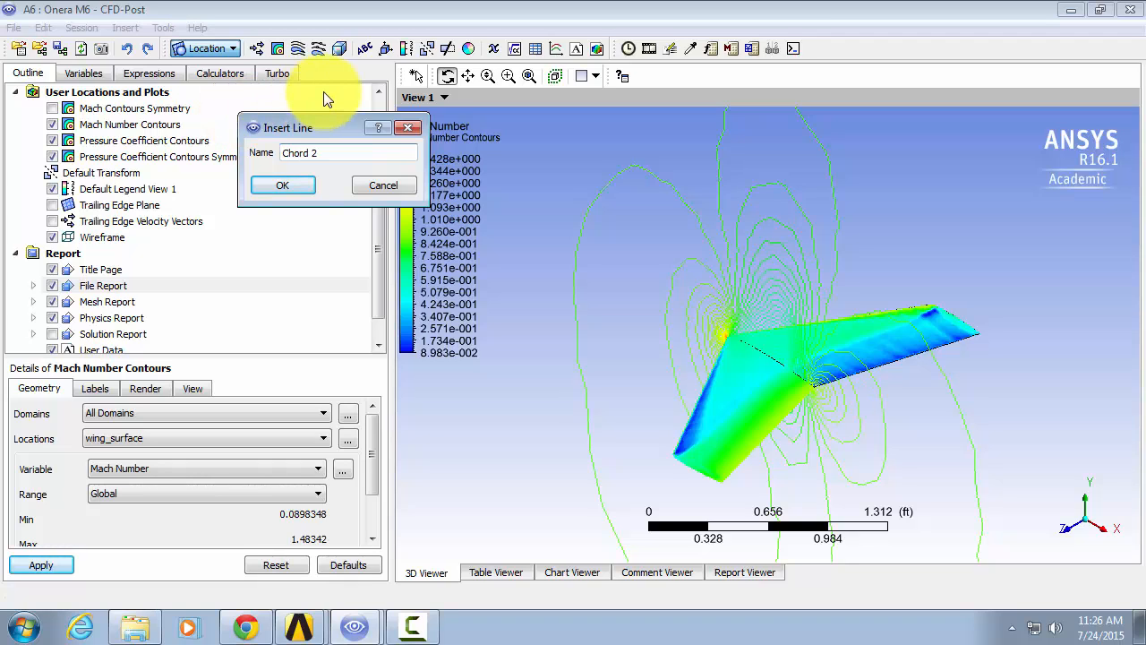
{"action": "left_click", "coordinate": [297, 184]}
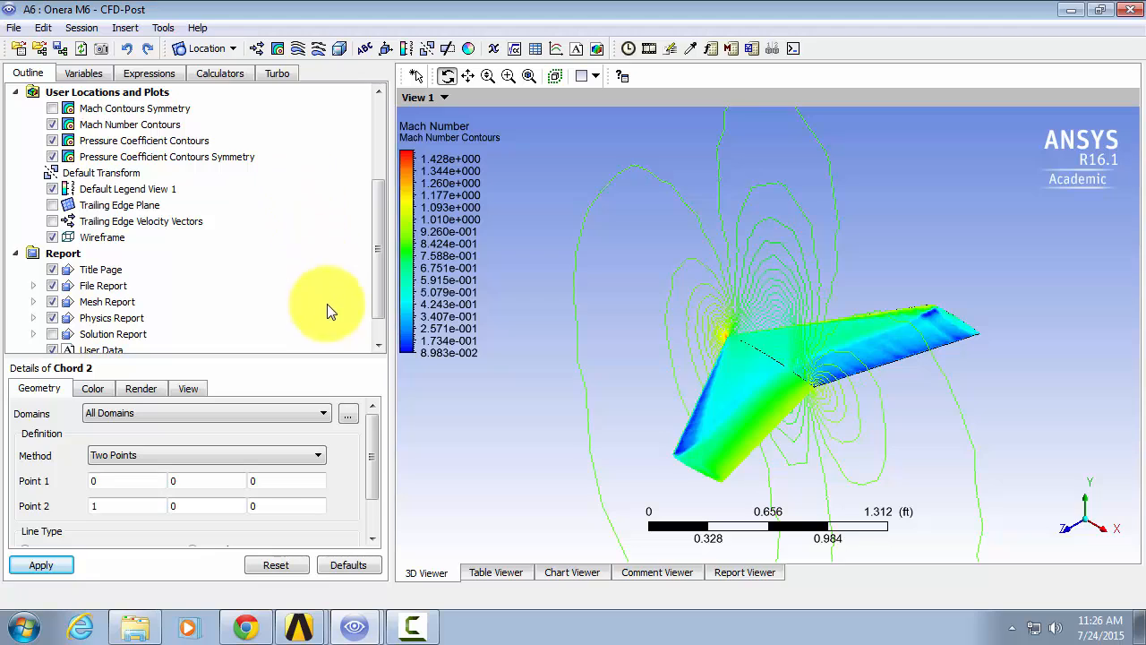
Define Chord 2 by two points, (0.1155, 0, -0.2) and (0.73038, 0, -0.2), and apply it
{"action": "left_click", "coordinate": [129, 485]}
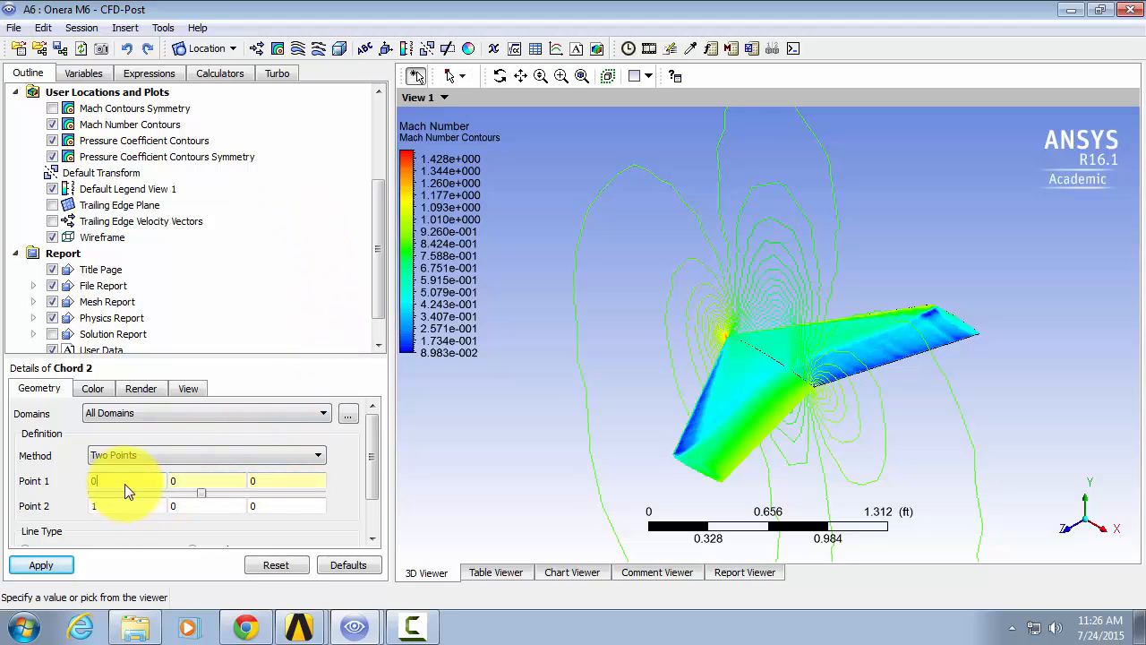
{"action": "key", "text": "BackSpace"}
{"action": "type", "text": "."}
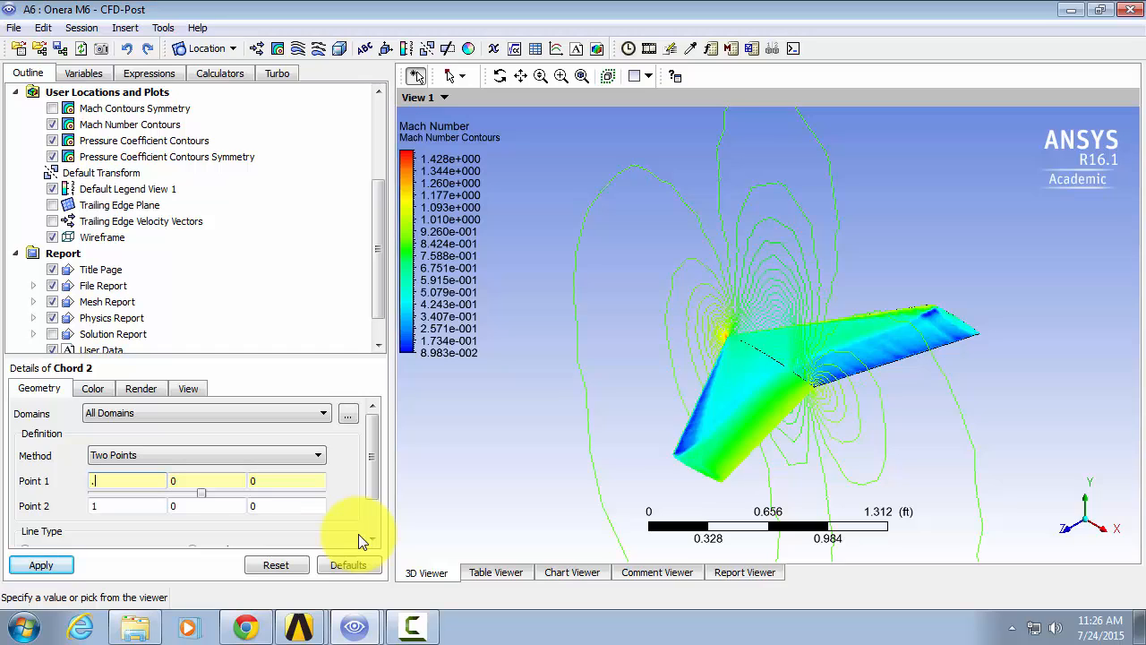
{"action": "type", "text": "1155"}
{"action": "left_click", "coordinate": [113, 508]}
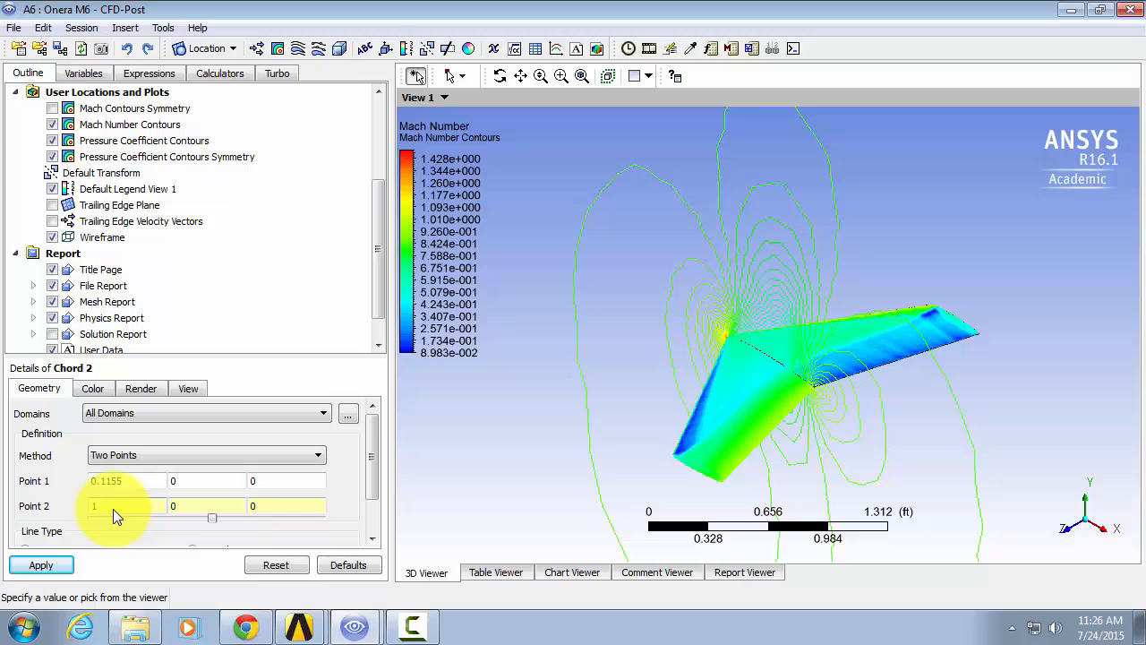
{"action": "key", "text": "BackSpace"}
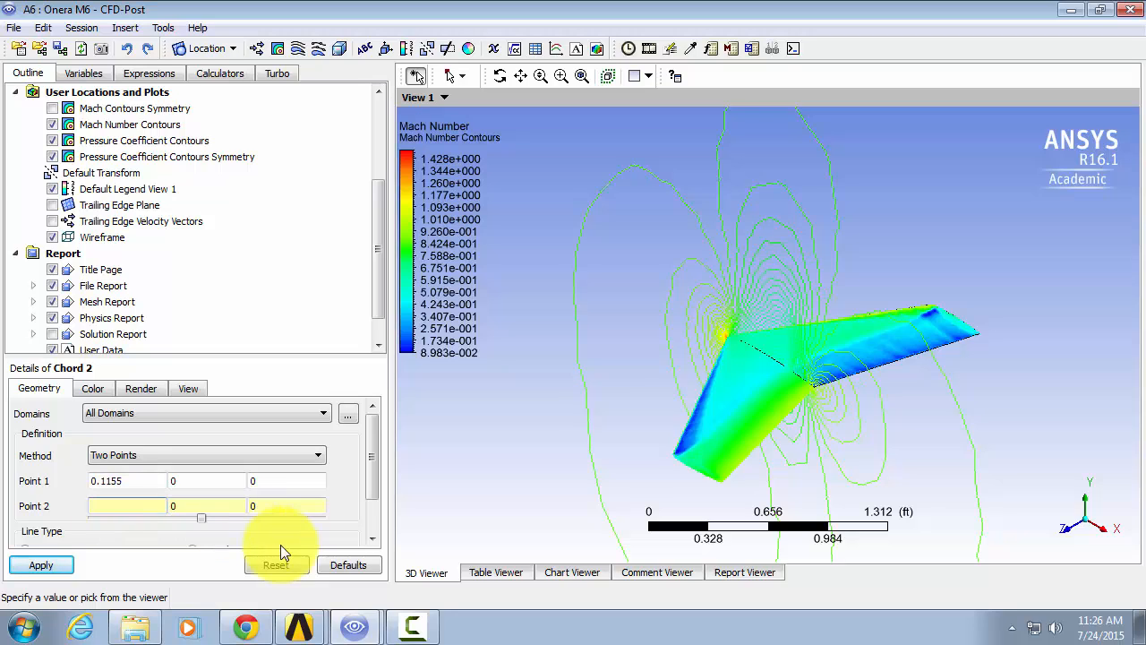
{"action": "type", "text": ".73038"}
{"action": "left_click", "coordinate": [300, 483]}
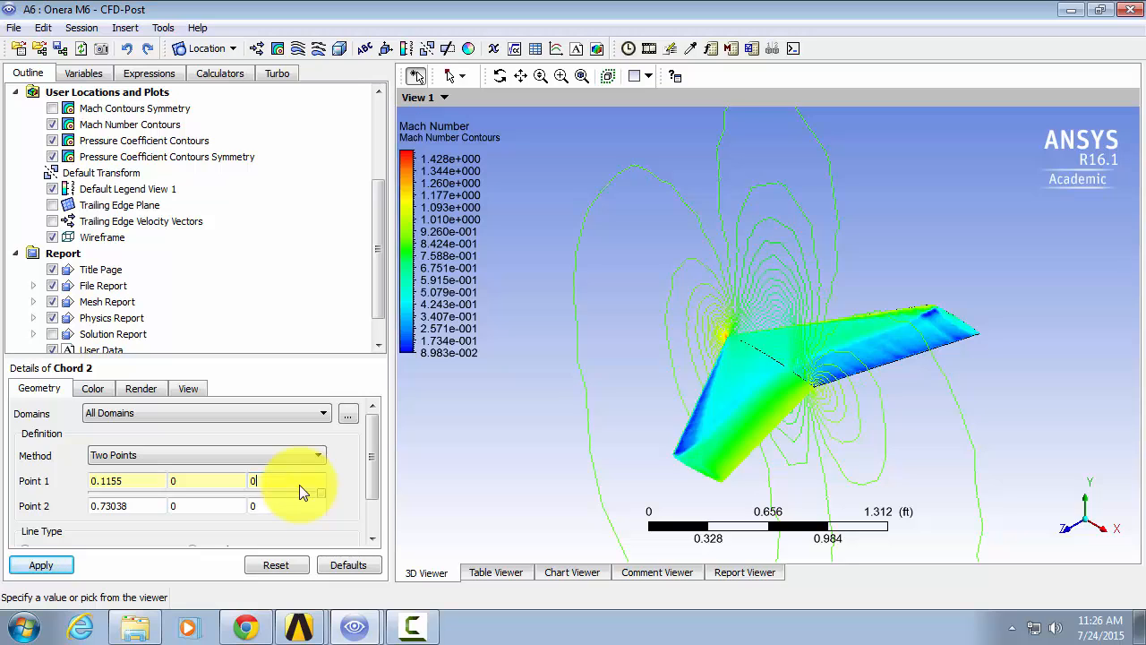
{"action": "key", "text": "BackSpace"}
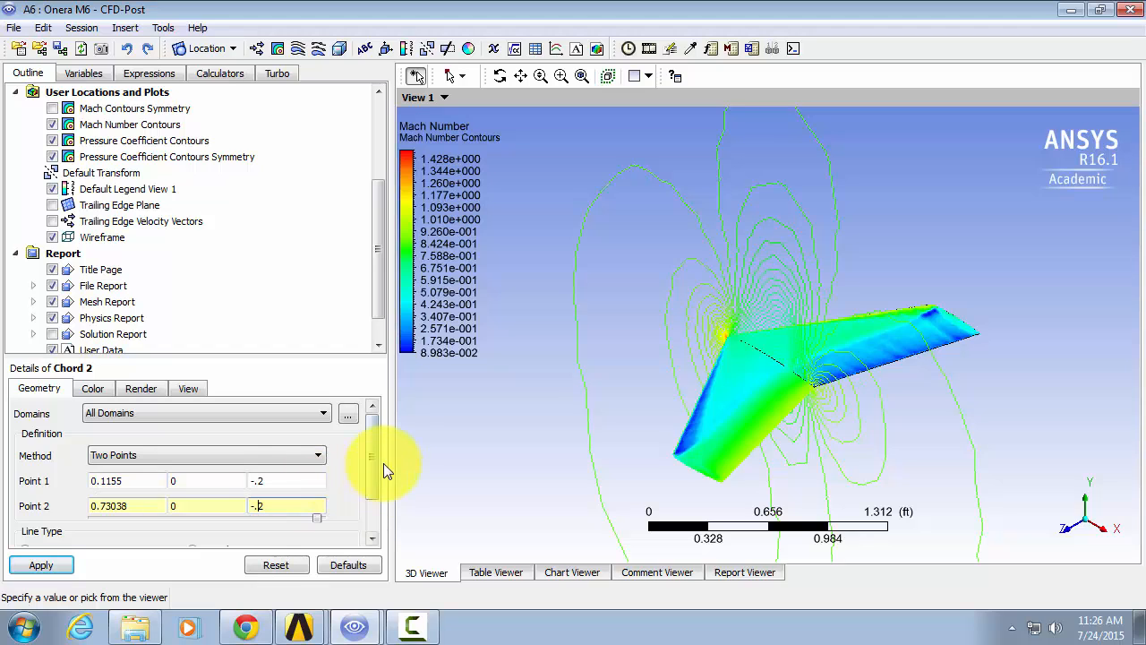
{"action": "left_click_drag", "start_coordinate": [372, 467], "coordinate": [372, 509]}
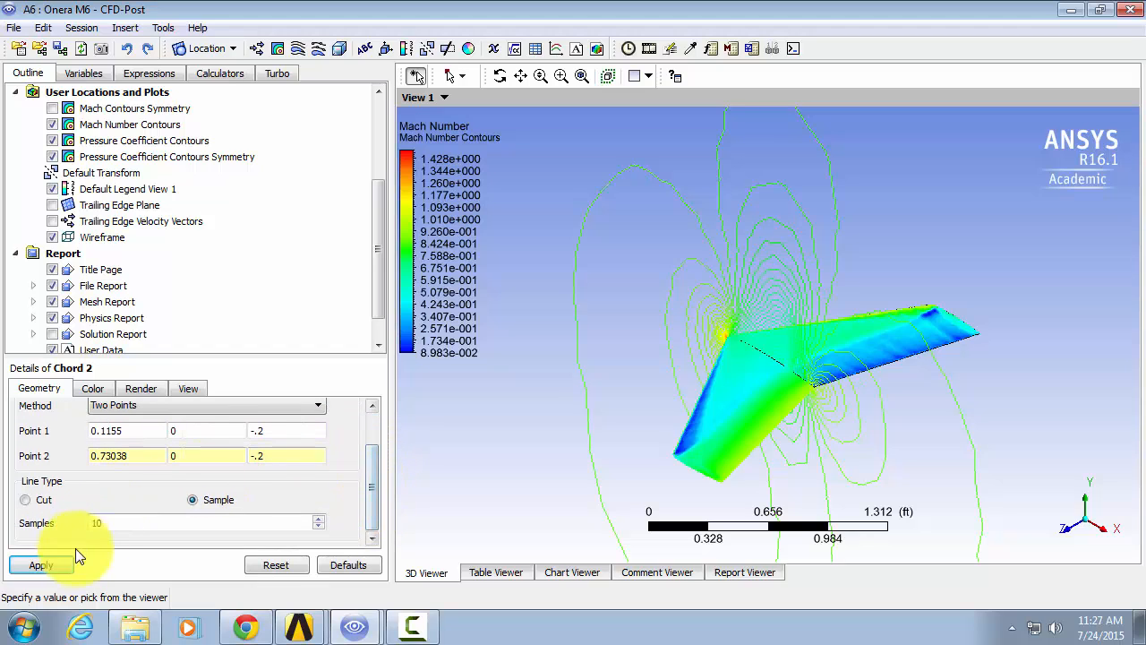
{"action": "left_click", "coordinate": [60, 565]}
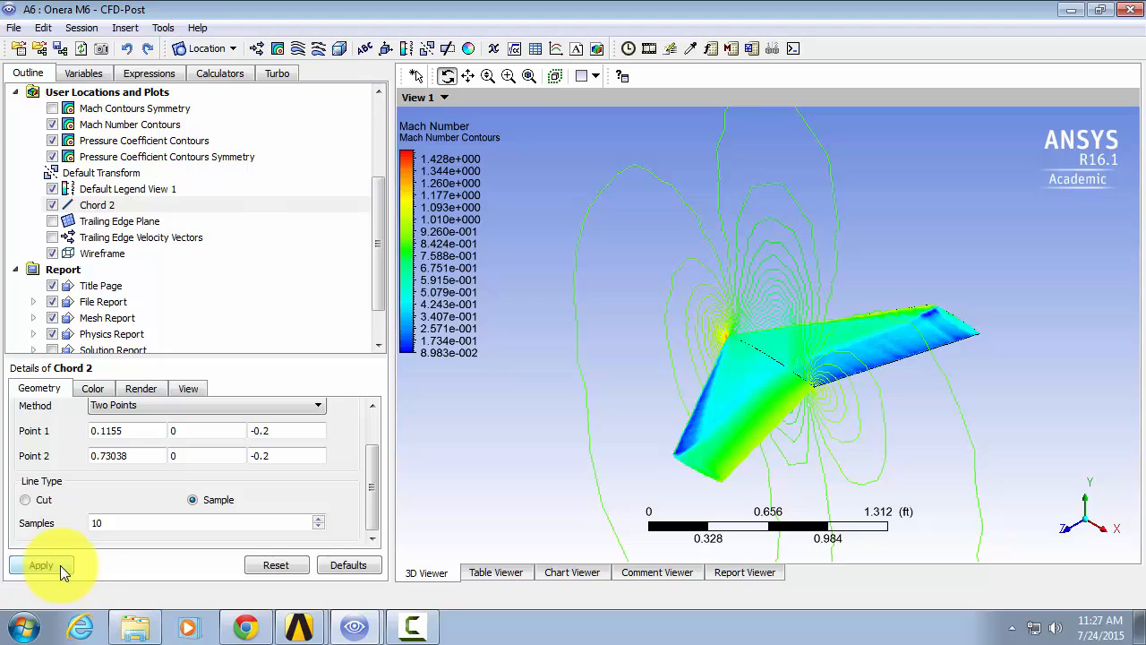
Hide the Mach Number Contours, Pressure Coefficient Contours and Pressure Coefficient Contours Symmetry plots
{"action": "left_click_drag", "start_coordinate": [373, 267], "coordinate": [371, 241]}
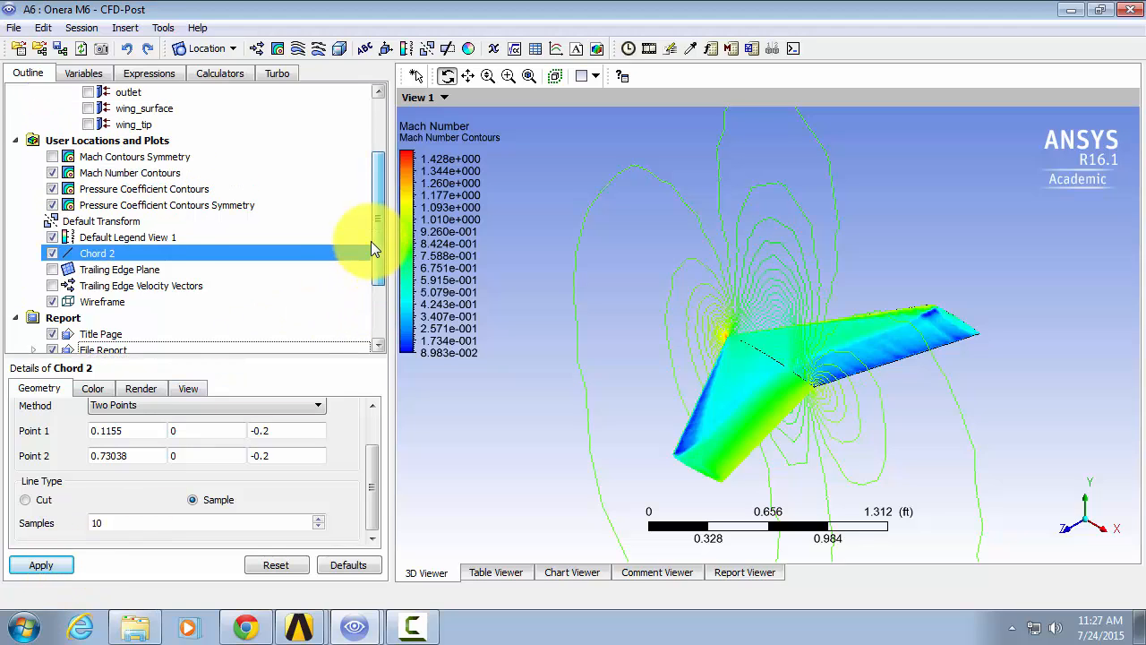
{"action": "left_click", "coordinate": [52, 173]}
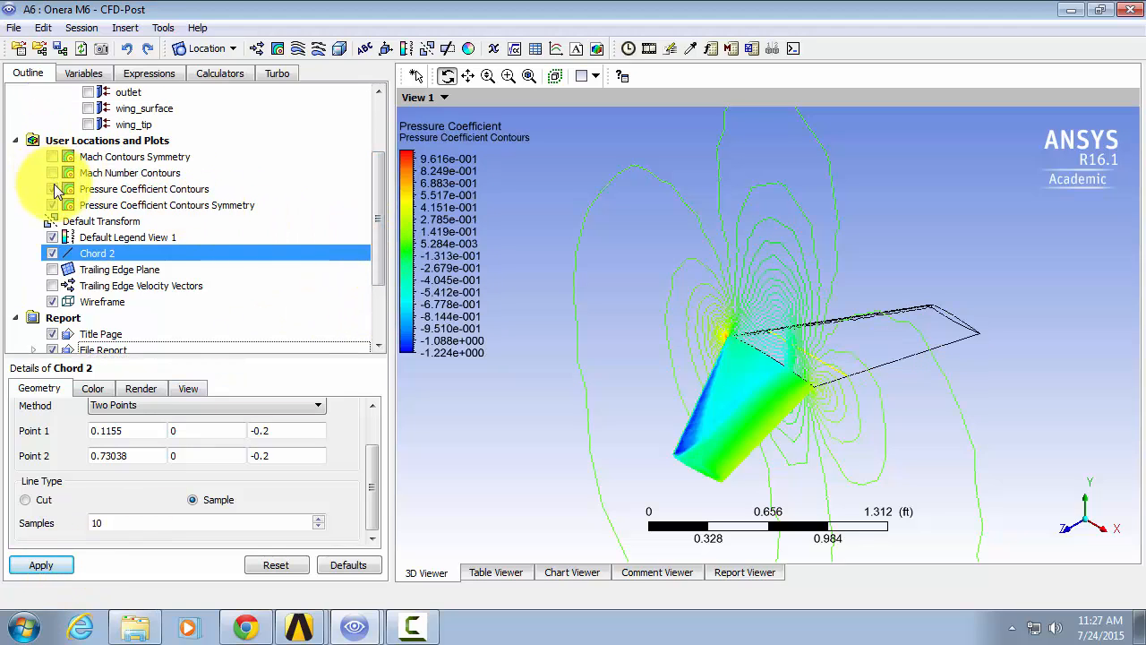
{"action": "left_click", "coordinate": [53, 190]}
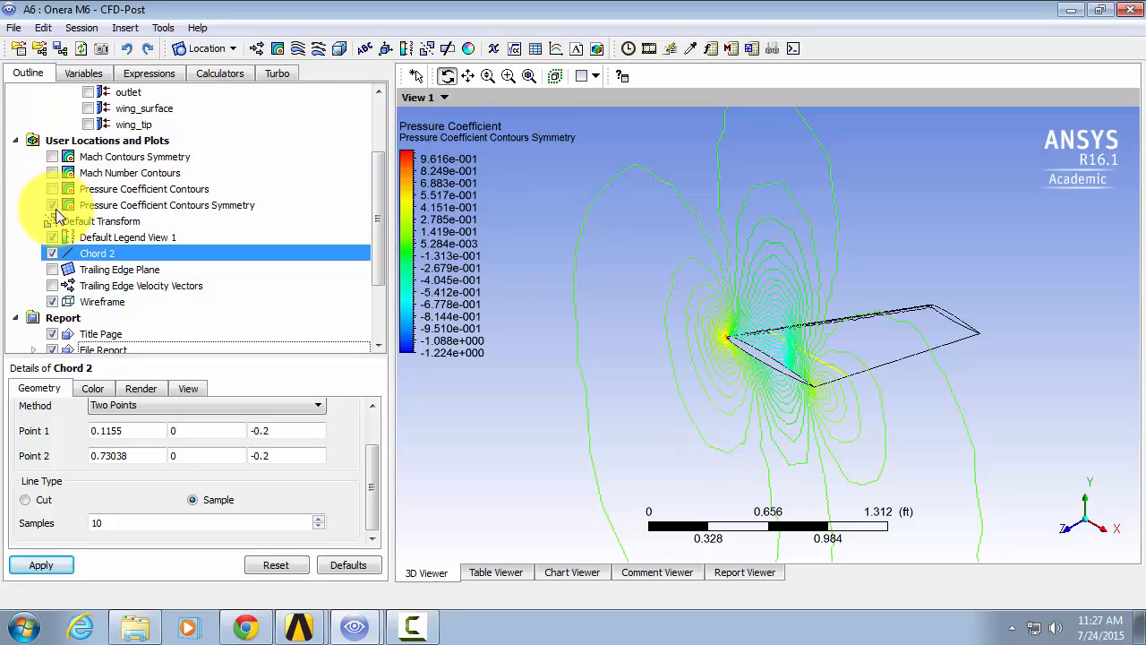
{"action": "left_click", "coordinate": [52, 206]}
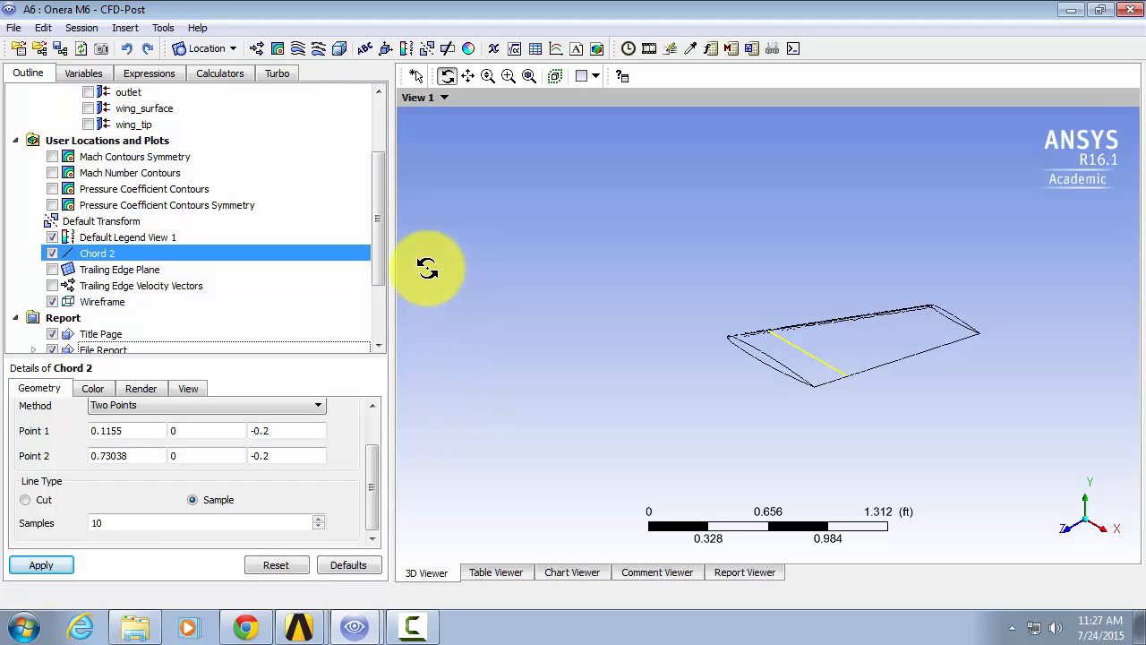
Insert a new plane location named Plane 2
{"action": "left_click", "coordinate": [207, 48]}
{"action": "left_click", "coordinate": [235, 130]}
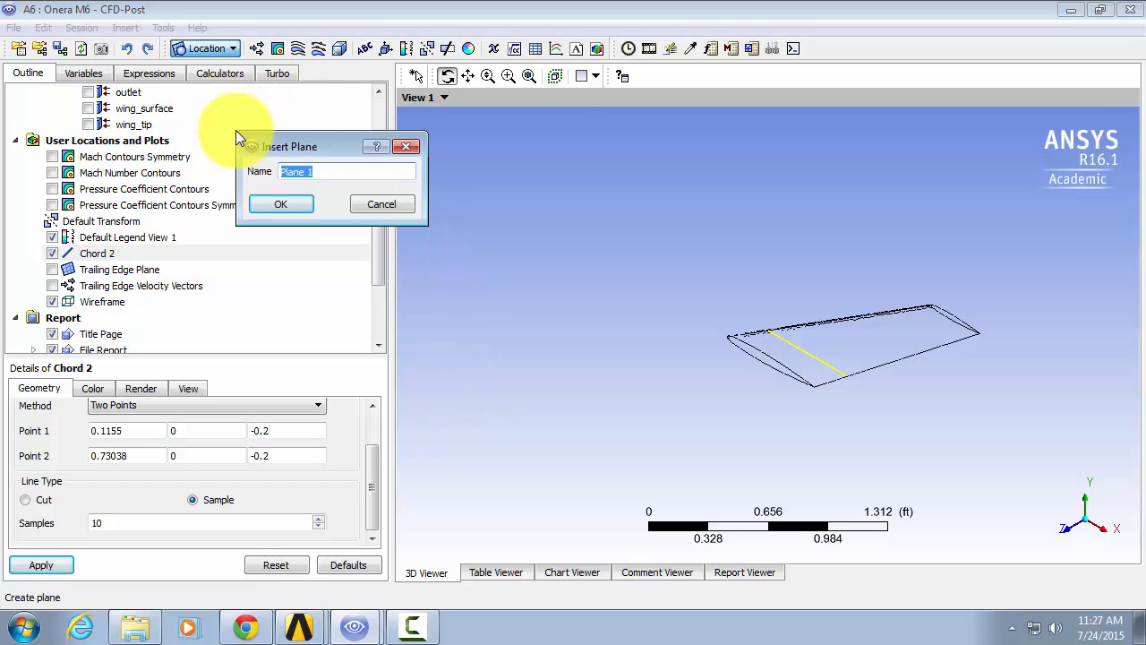
{"action": "type", "text": "Plane 2"}
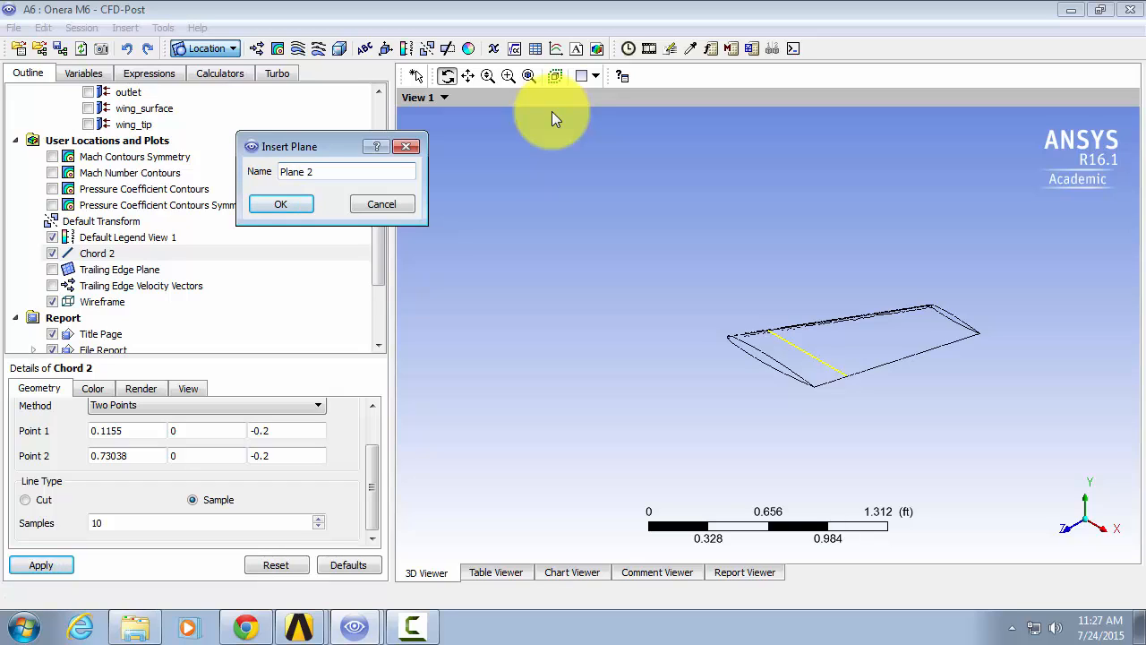
{"action": "left_click", "coordinate": [310, 206]}
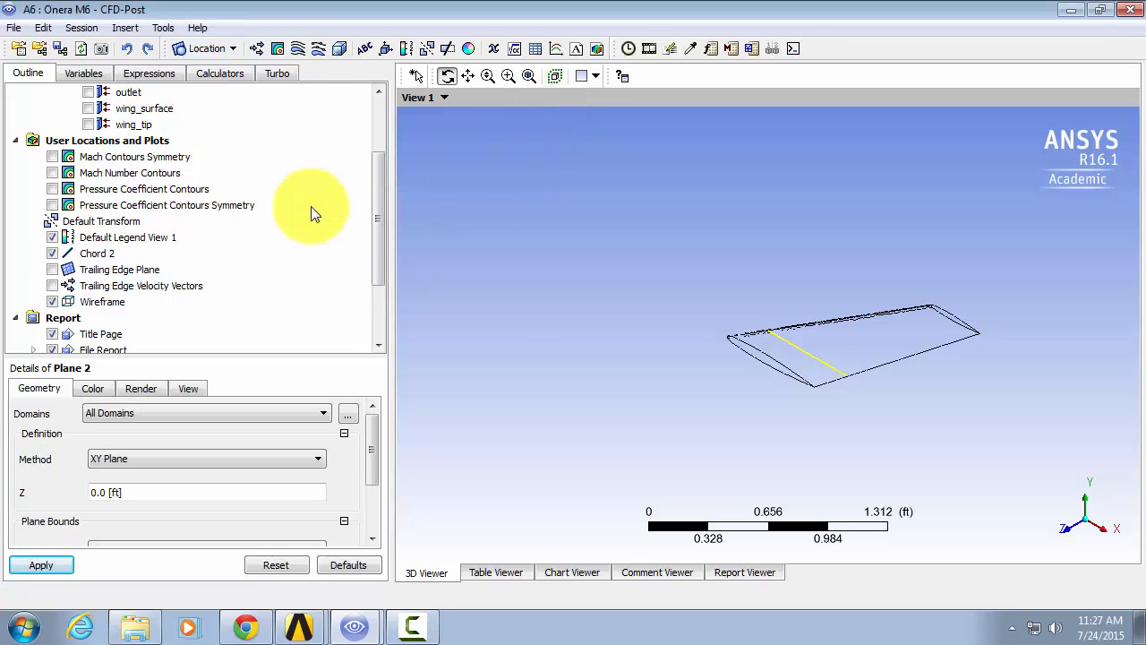
Place Plane 2 at Z = -.2 ft as an XY plane, apply it and hide it from view
{"action": "left_click", "coordinate": [142, 492]}
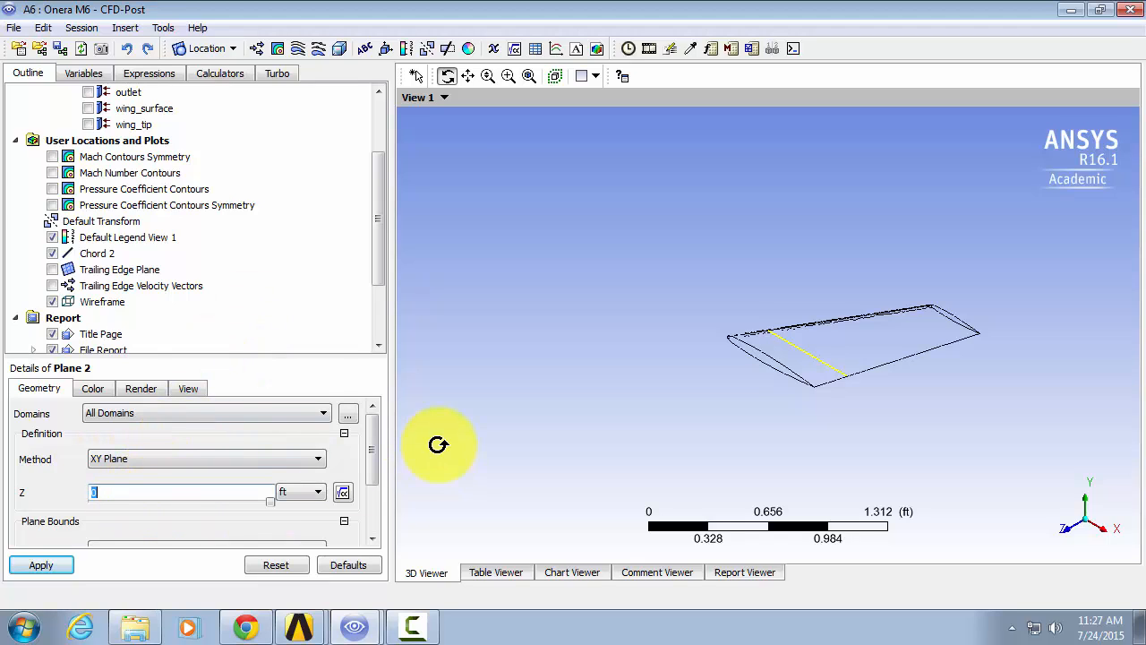
{"action": "type", "text": "-2."}
{"action": "key", "text": "Return"}
{"action": "left_click", "coordinate": [57, 564]}
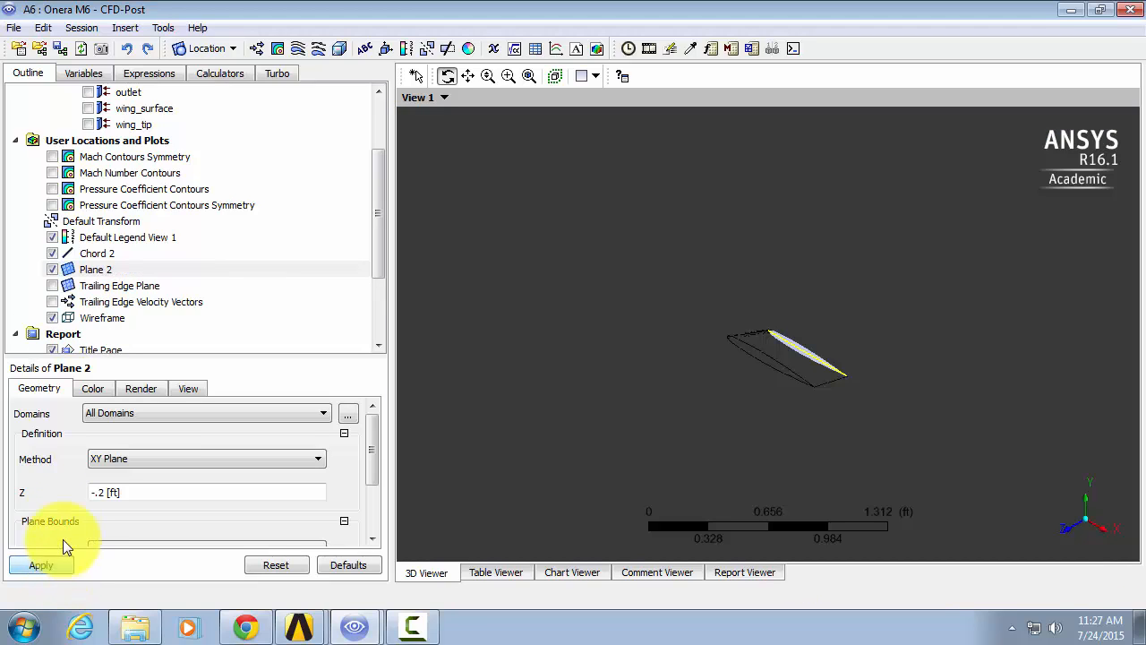
{"action": "left_click", "coordinate": [53, 271]}
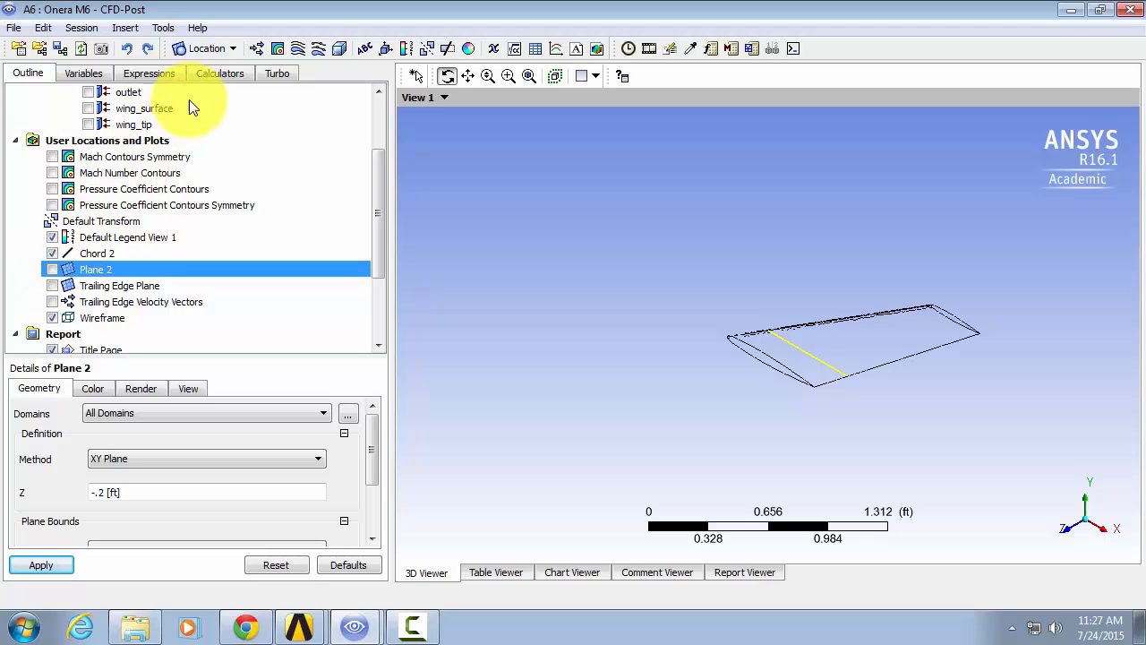
Insert a new polyline location named Polyline 2
{"action": "left_click", "coordinate": [232, 50]}
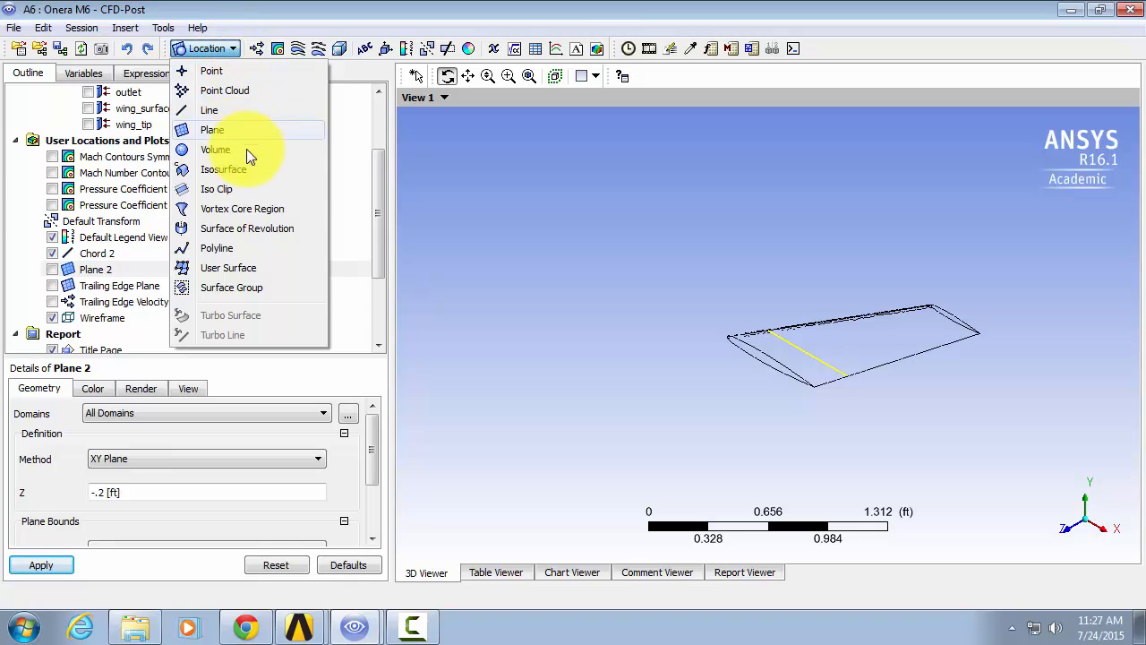
{"action": "left_click", "coordinate": [219, 248]}
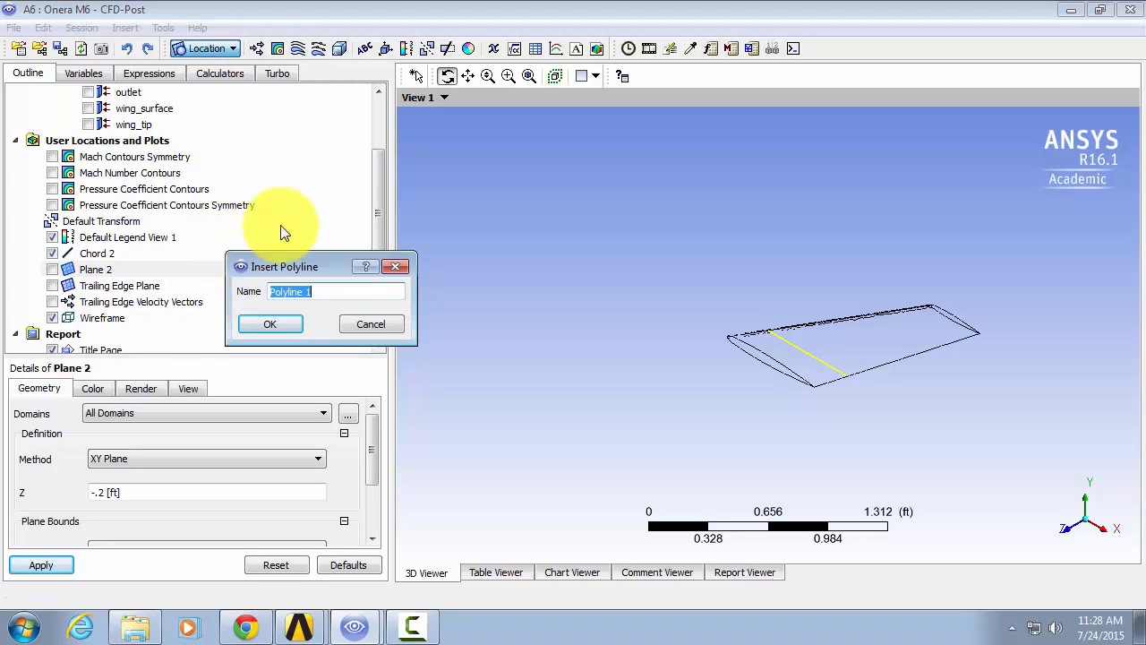
{"action": "type", "text": "Polyline 2"}
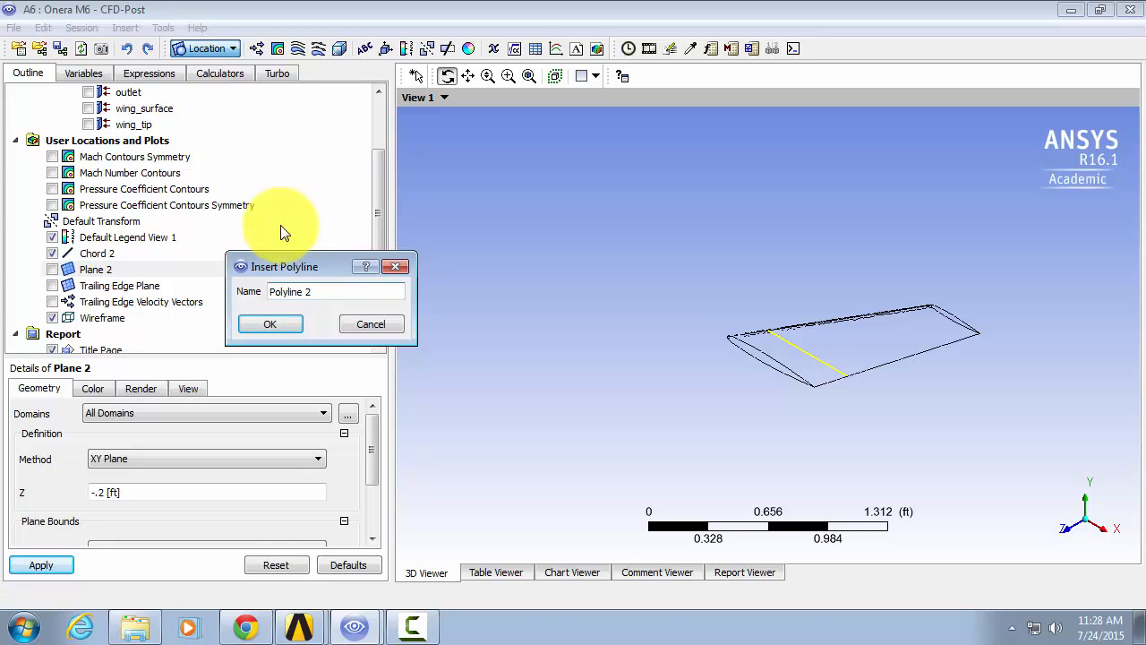
{"action": "left_click", "coordinate": [275, 325]}
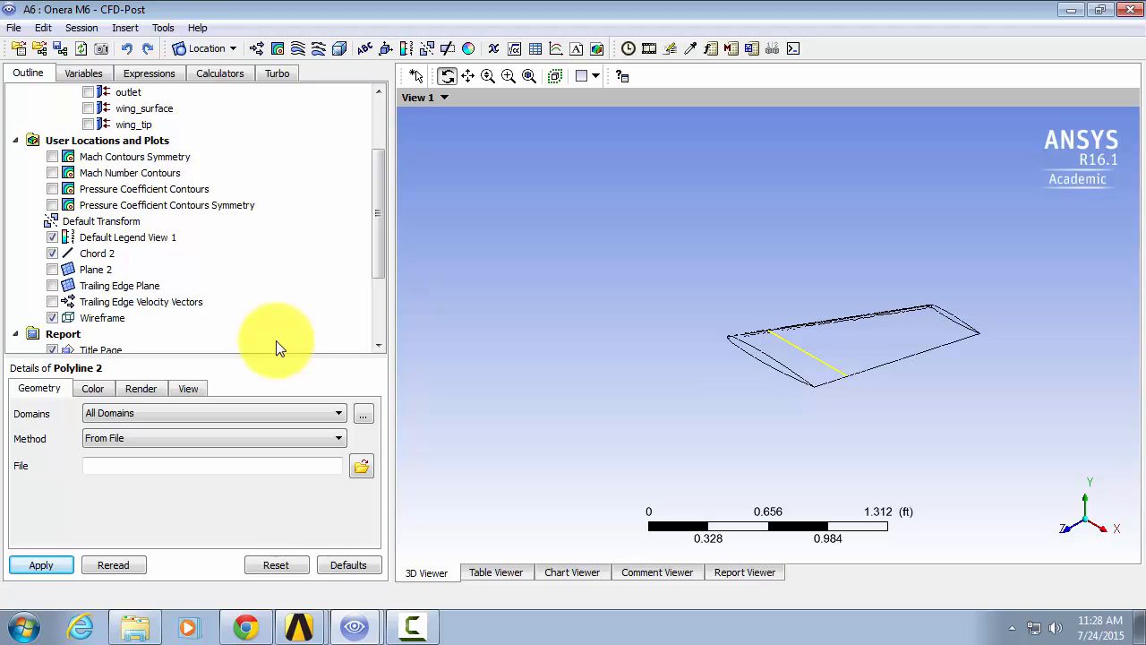
Define Polyline 2 as the boundary intersection of wing_surface with Plane 2 and apply it
{"action": "left_click", "coordinate": [274, 437]}
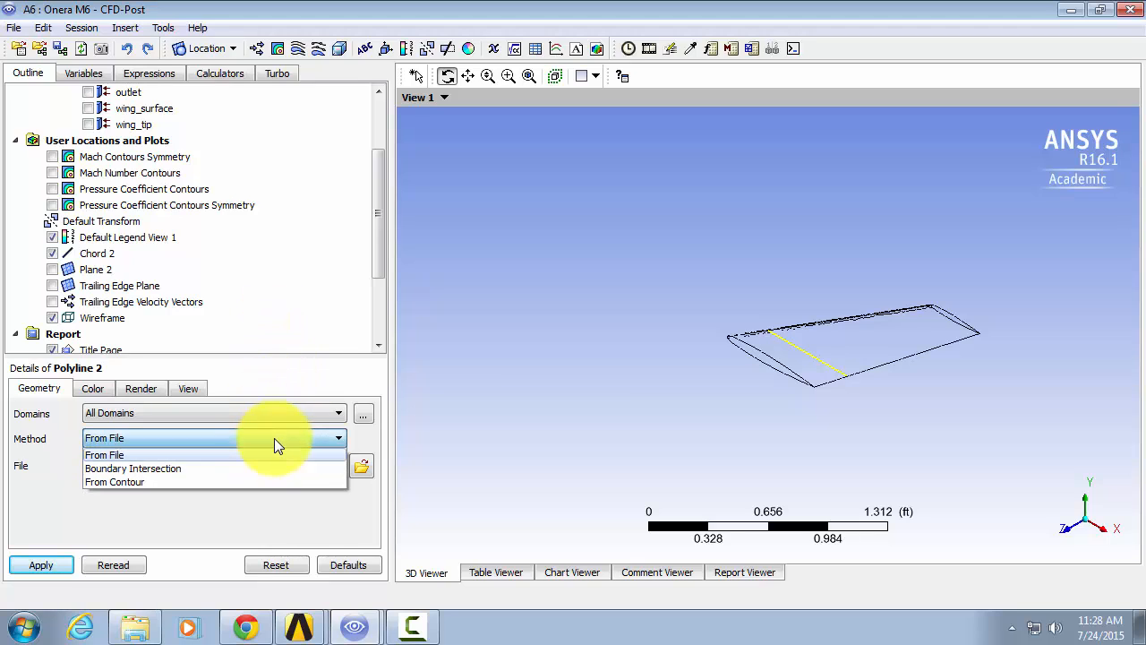
{"action": "left_click", "coordinate": [251, 470]}
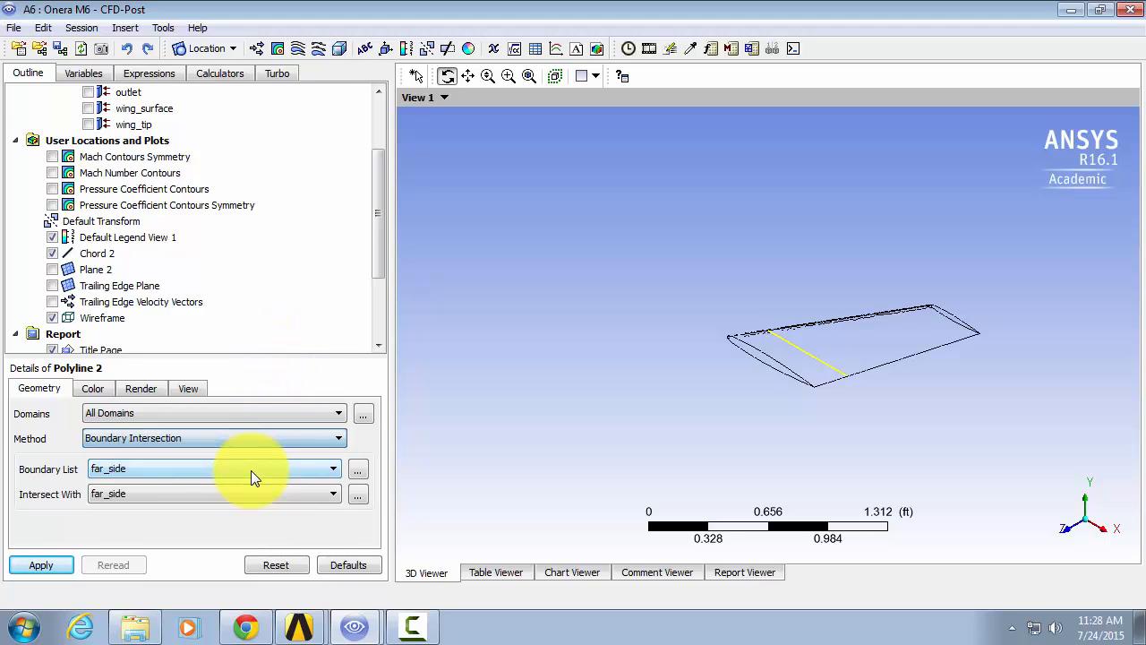
{"action": "left_click", "coordinate": [148, 468]}
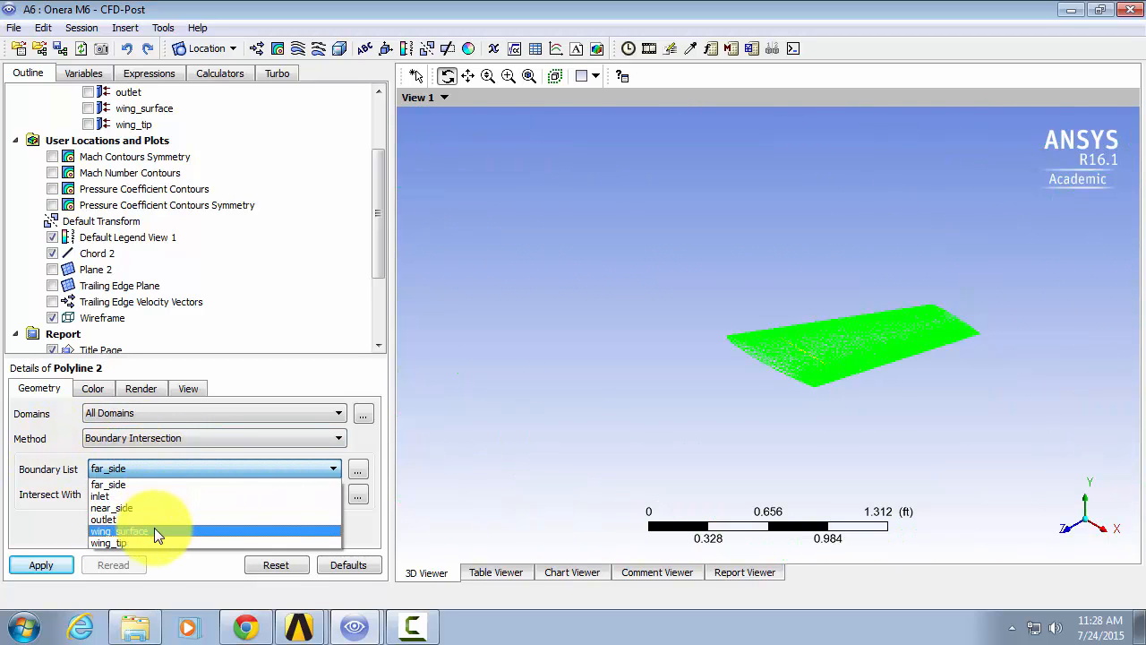
{"action": "left_click", "coordinate": [154, 529]}
{"action": "left_click", "coordinate": [153, 497]}
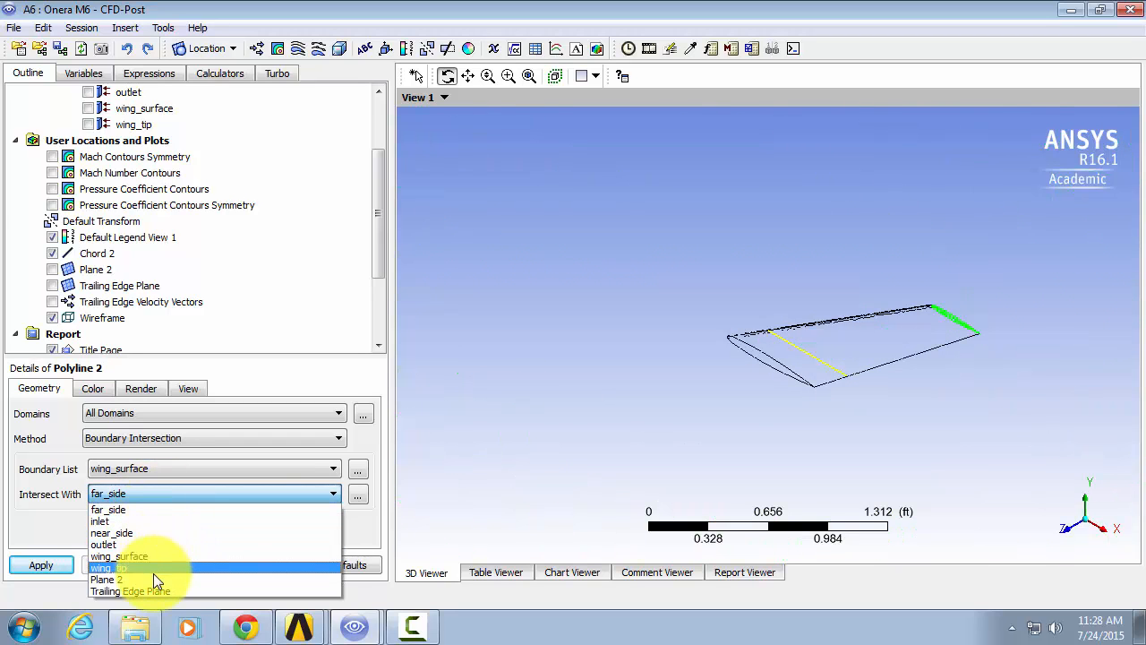
{"action": "left_click", "coordinate": [153, 579]}
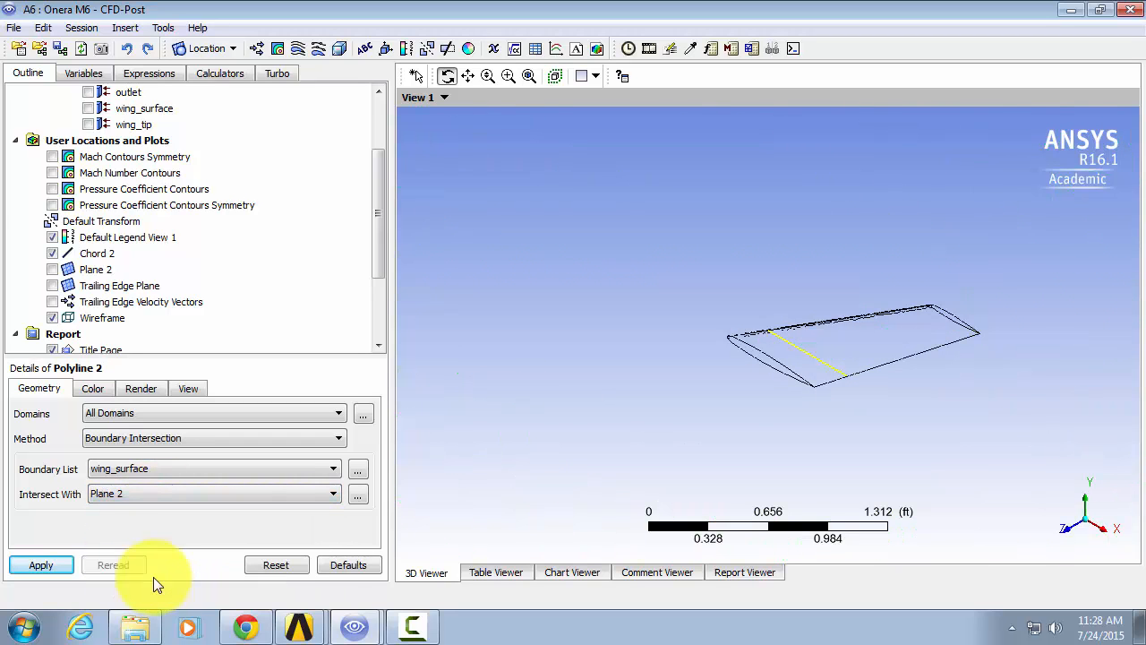
{"action": "left_click", "coordinate": [36, 563]}
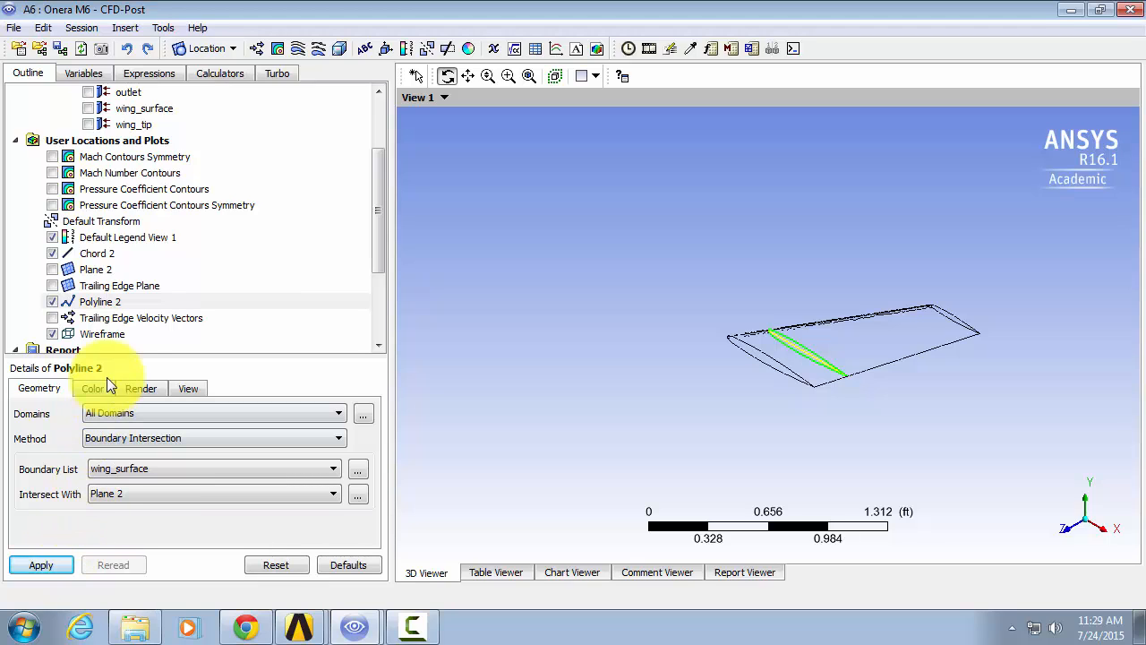
Create a new expression named x over L 2
{"action": "left_click", "coordinate": [151, 74]}
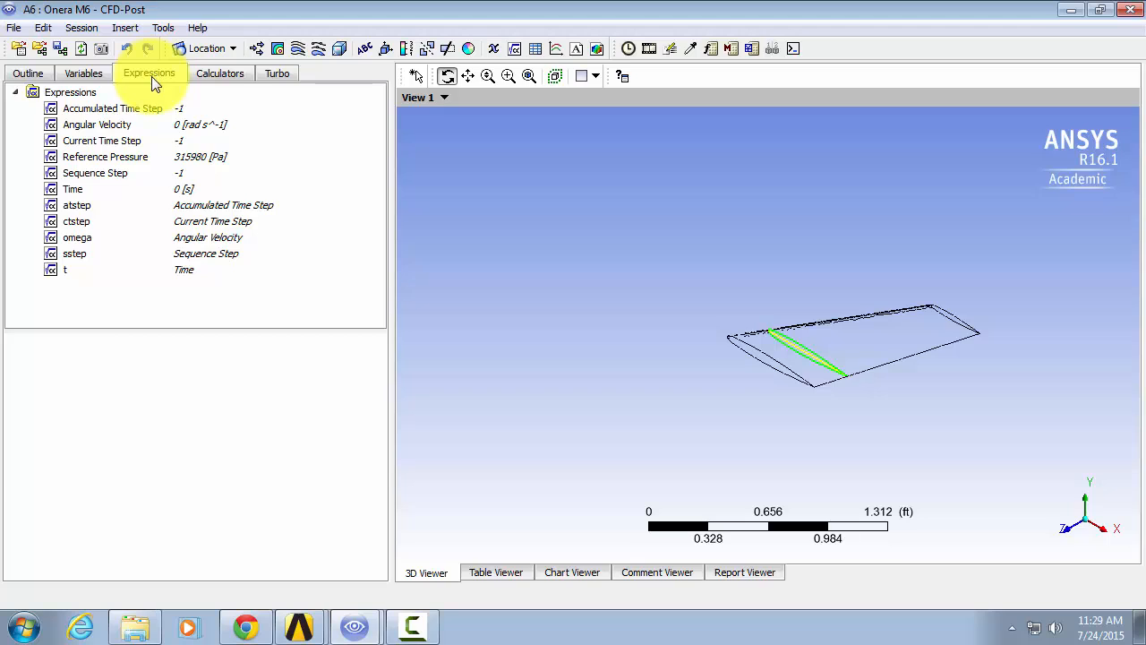
{"action": "right_click", "coordinate": [134, 296]}
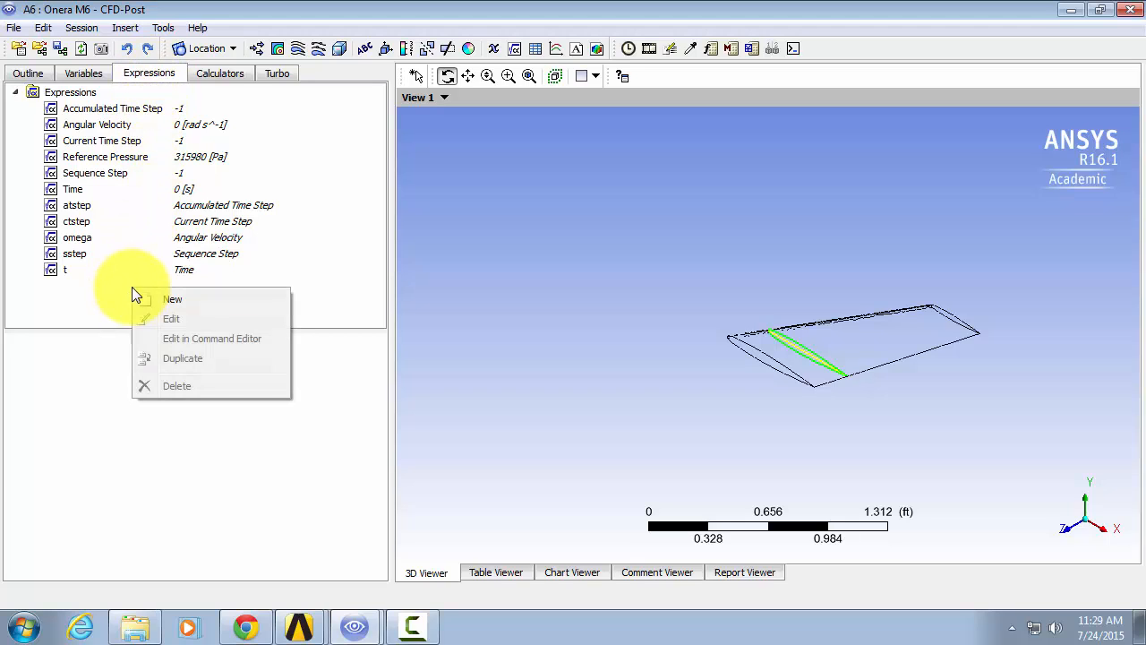
{"action": "left_click", "coordinate": [192, 302]}
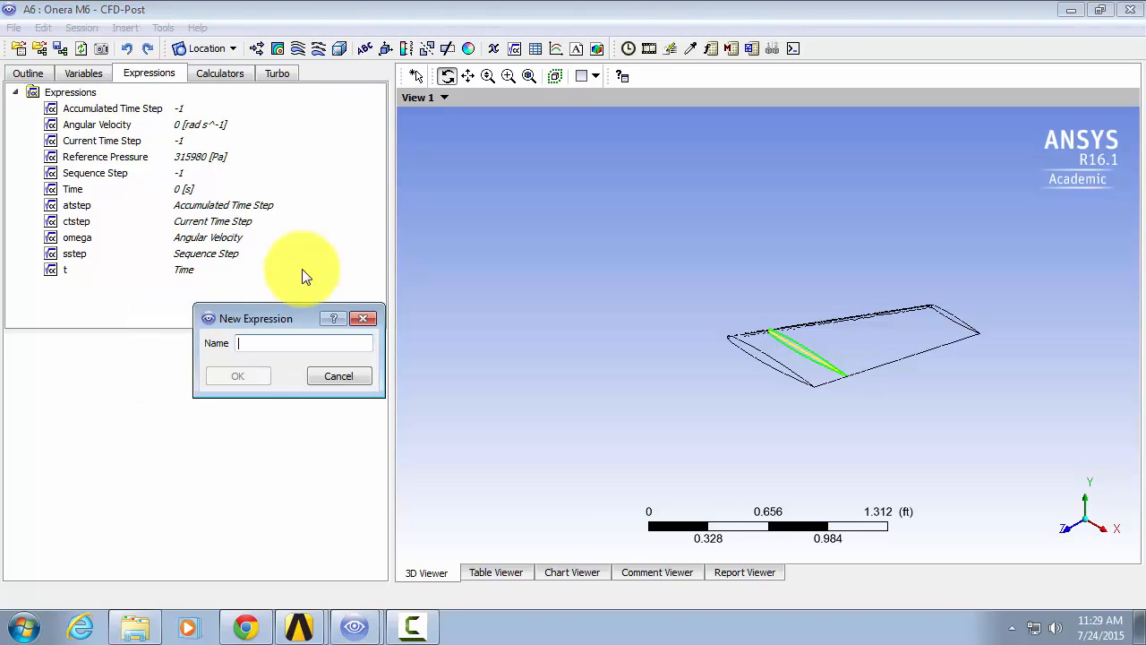
{"action": "type", "text": "x over L"}
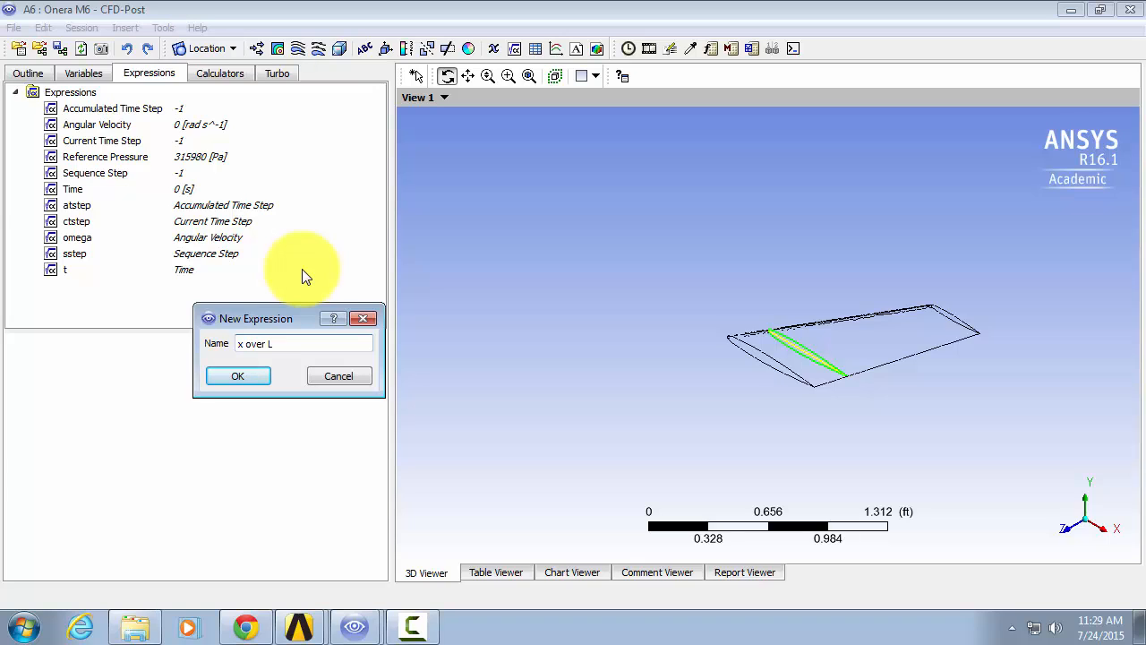
{"action": "type", "text": " 2"}
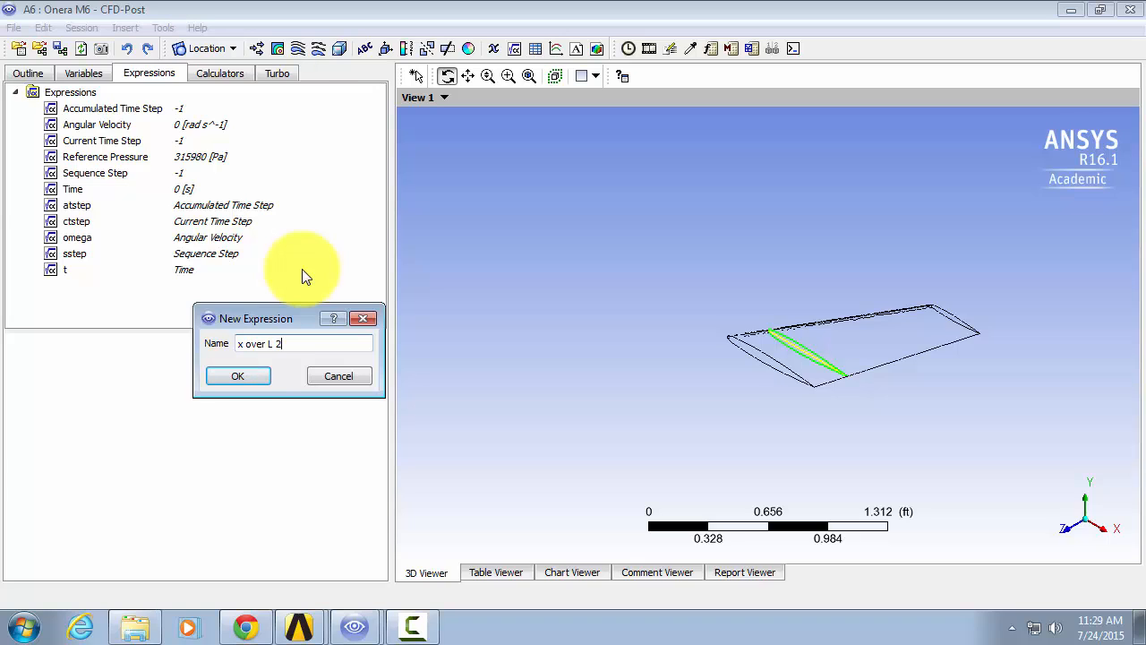
{"action": "left_click", "coordinate": [257, 380]}
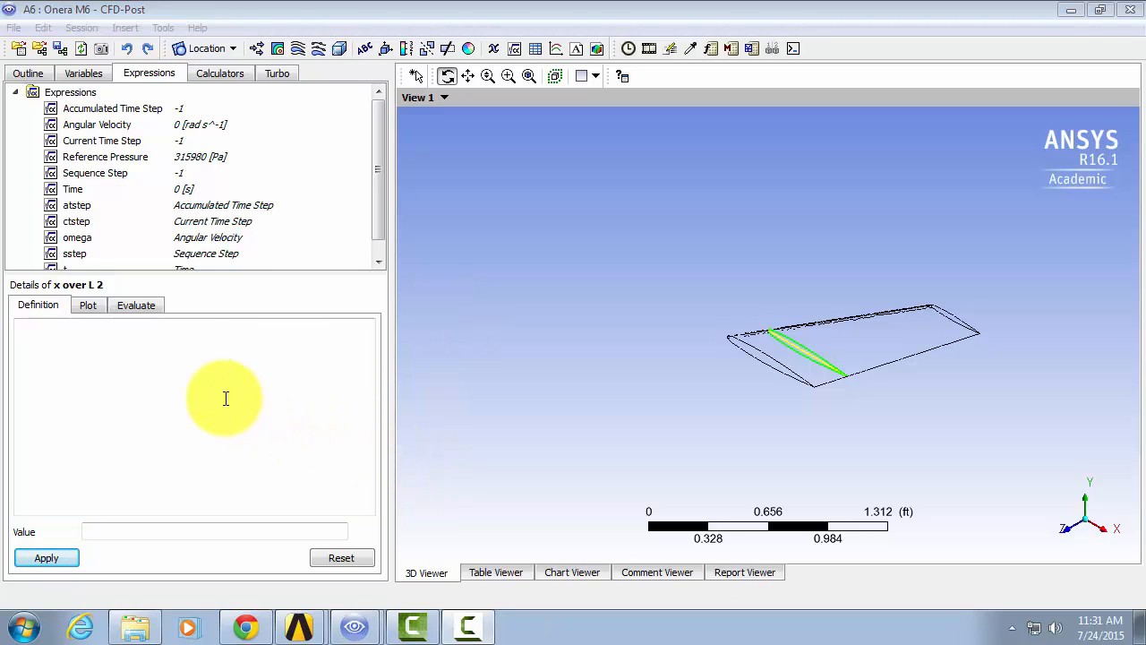
Define the expression as (X - minVal(X)@ Chord 2)/(maxVal(X)@ Chord 2 - minVal(X) @ Chord 2) and apply it
{"action": "left_click", "coordinate": [186, 338]}
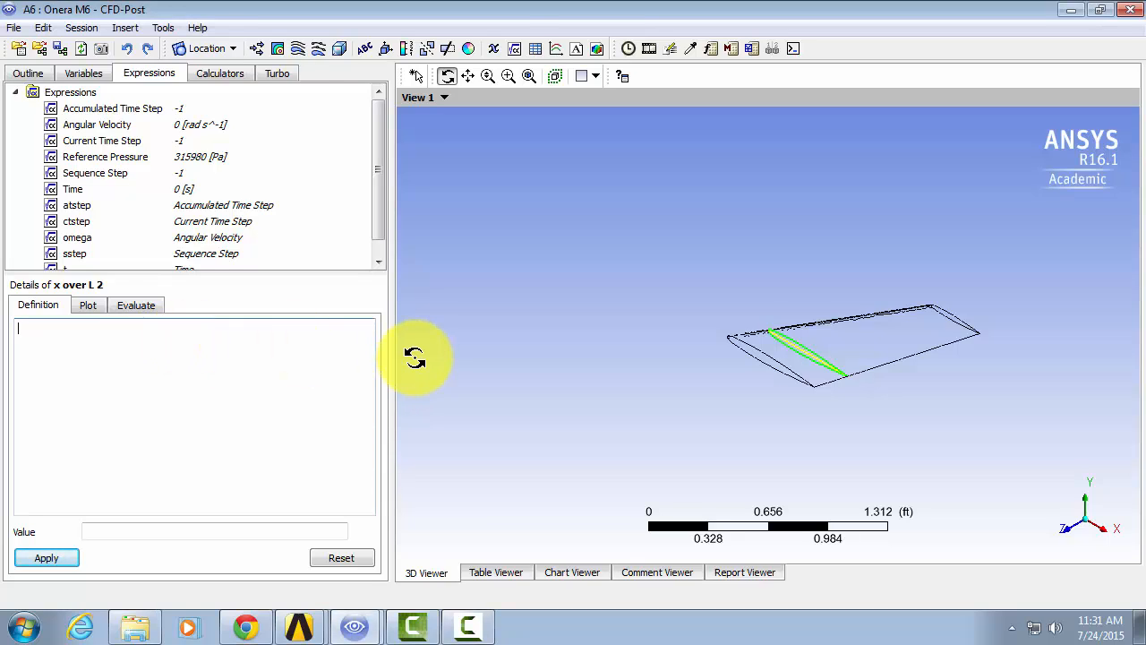
{"action": "type", "text": "(x - minVal(X)@ Chord 2"}
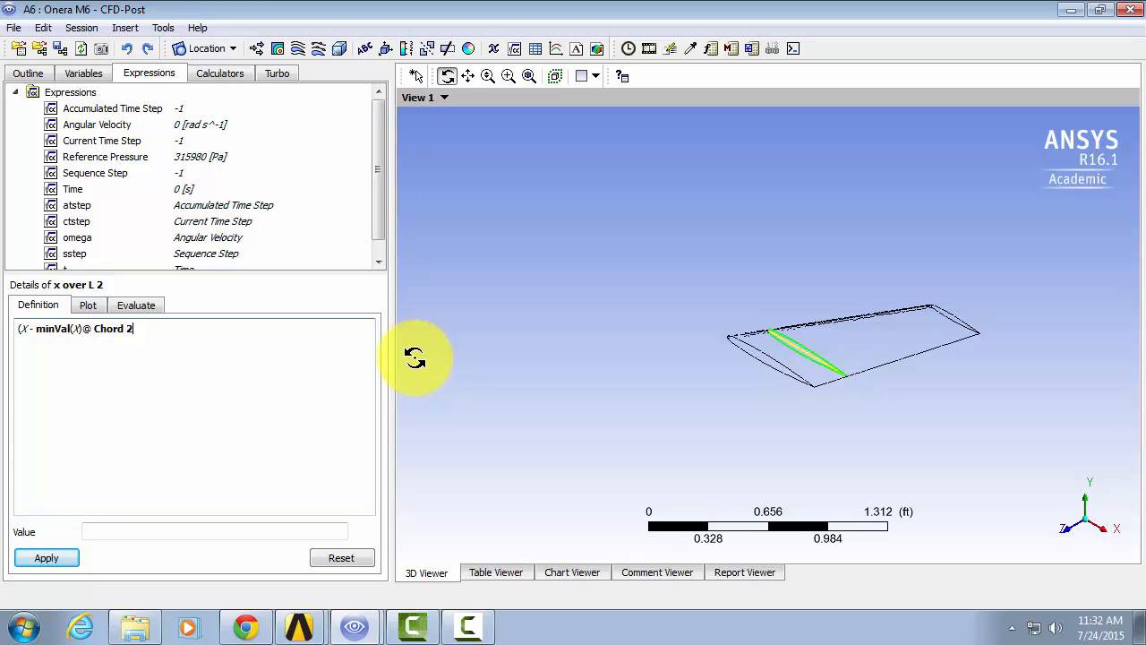
{"action": "type", "text": ")"}
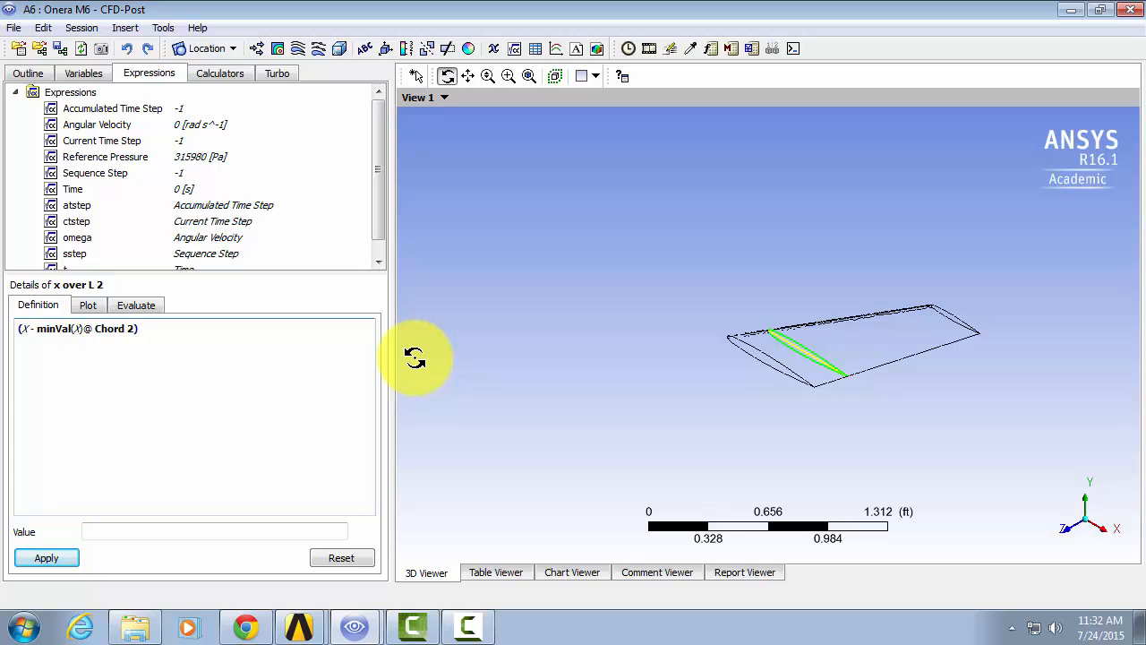
{"action": "type", "text": "/"}
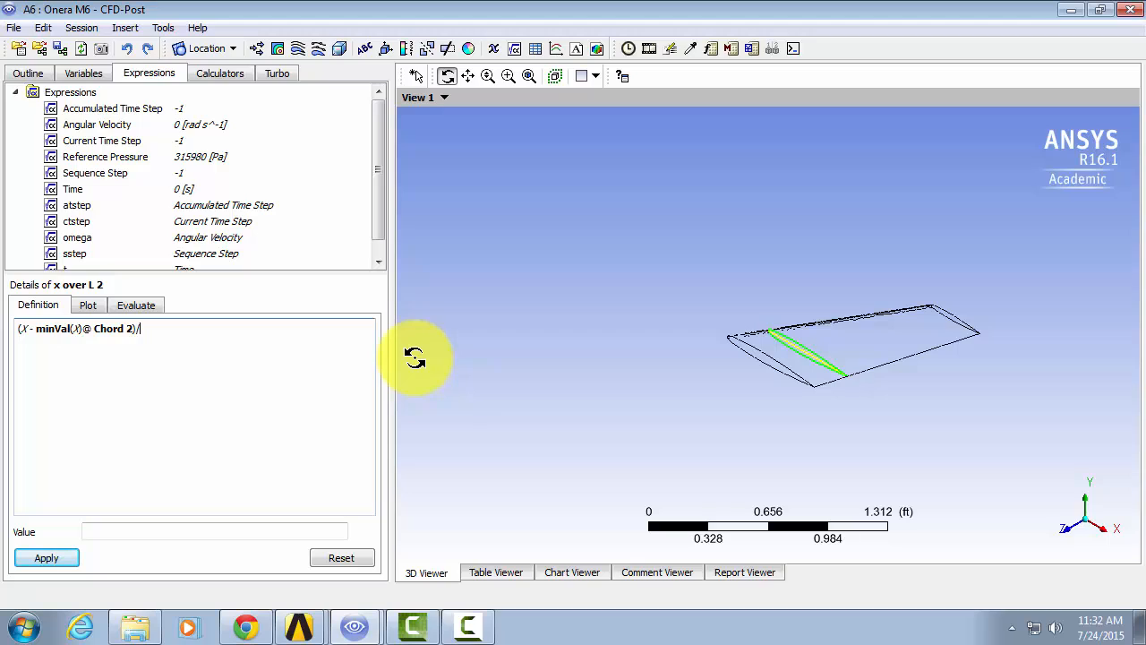
{"action": "type", "text": "(maxVal(X)@ Chord 2"}
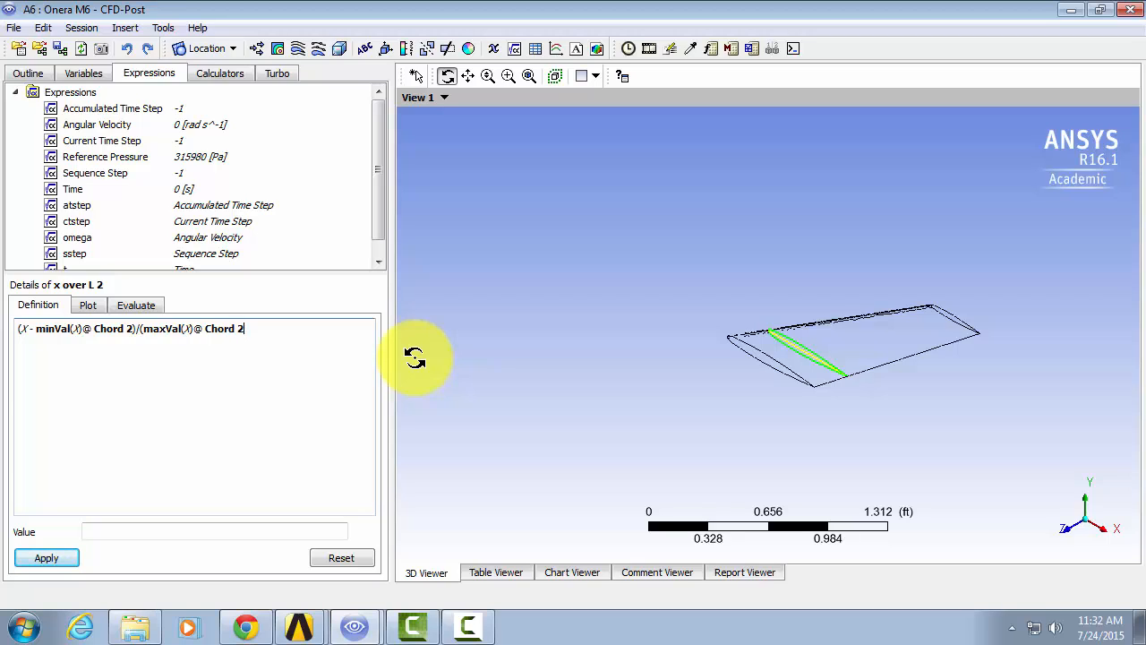
{"action": "type", "text": " - minVal(X) @ Chord 2)"}
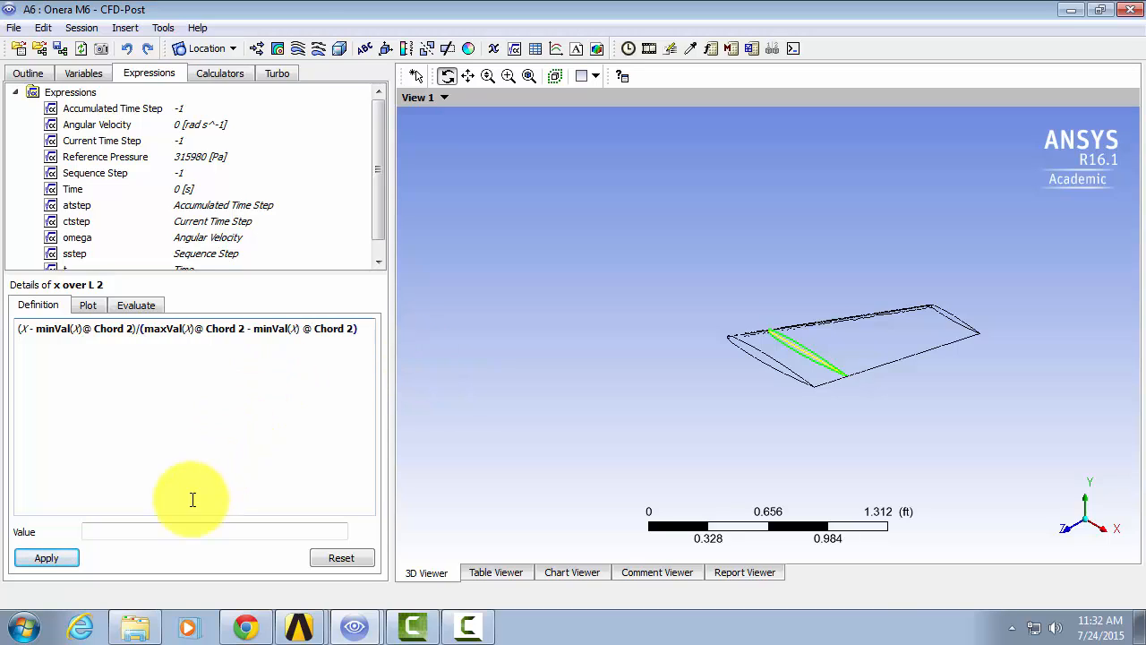
{"action": "left_click", "coordinate": [57, 563]}
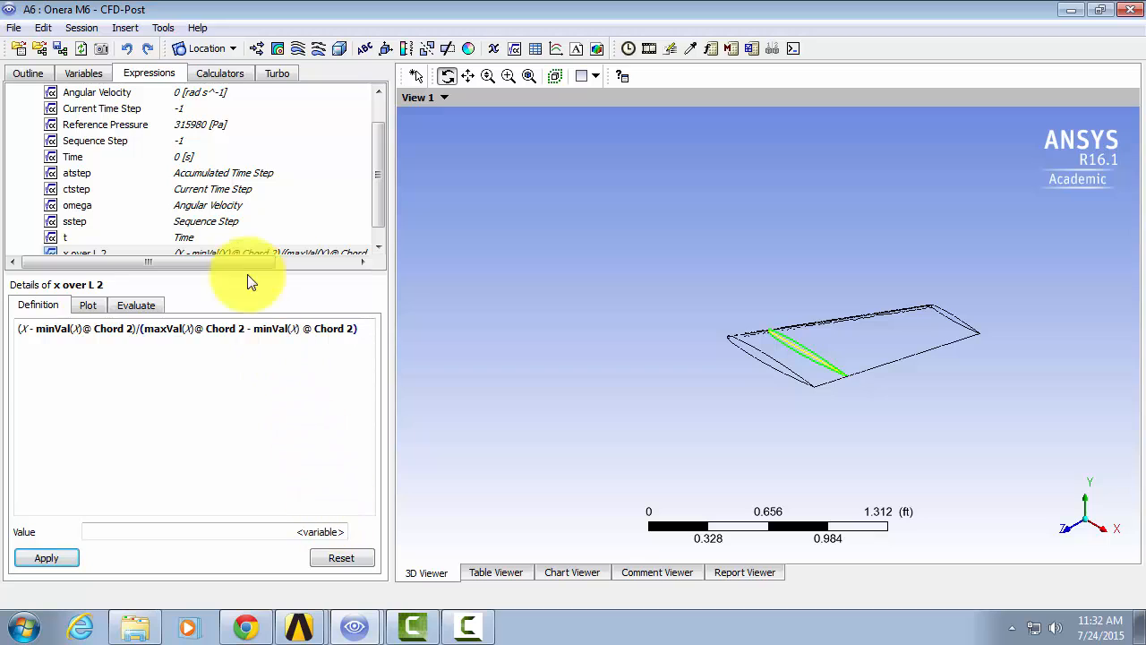
Create a new user variable named X over L 2
{"action": "left_click", "coordinate": [97, 77]}
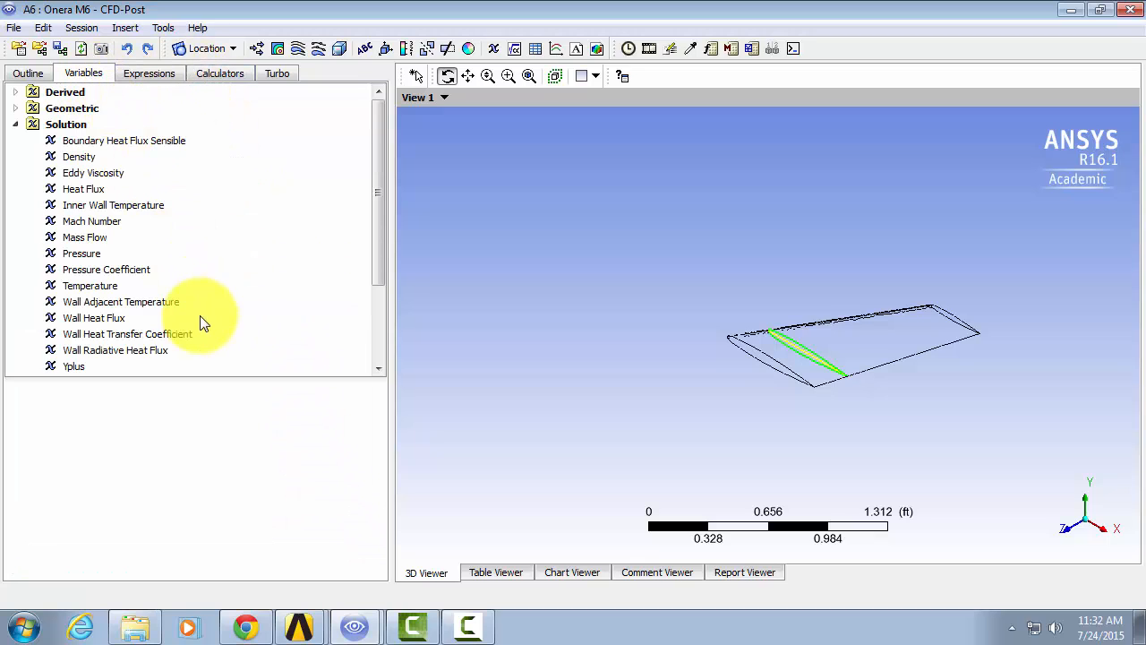
{"action": "right_click", "coordinate": [256, 351]}
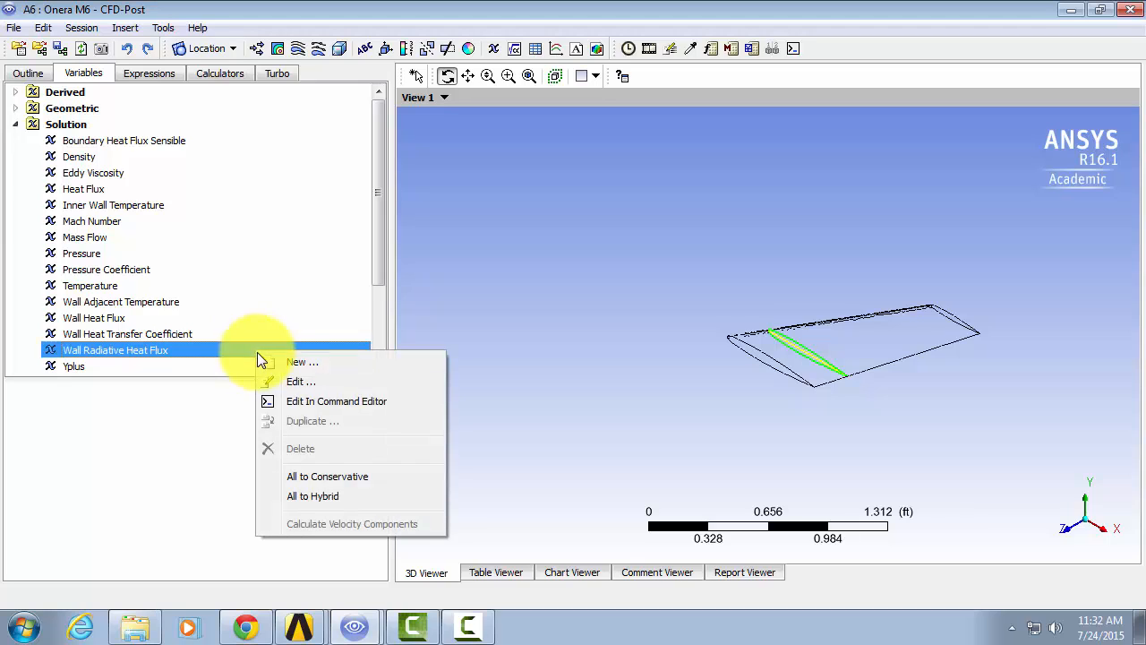
{"action": "left_click", "coordinate": [274, 361]}
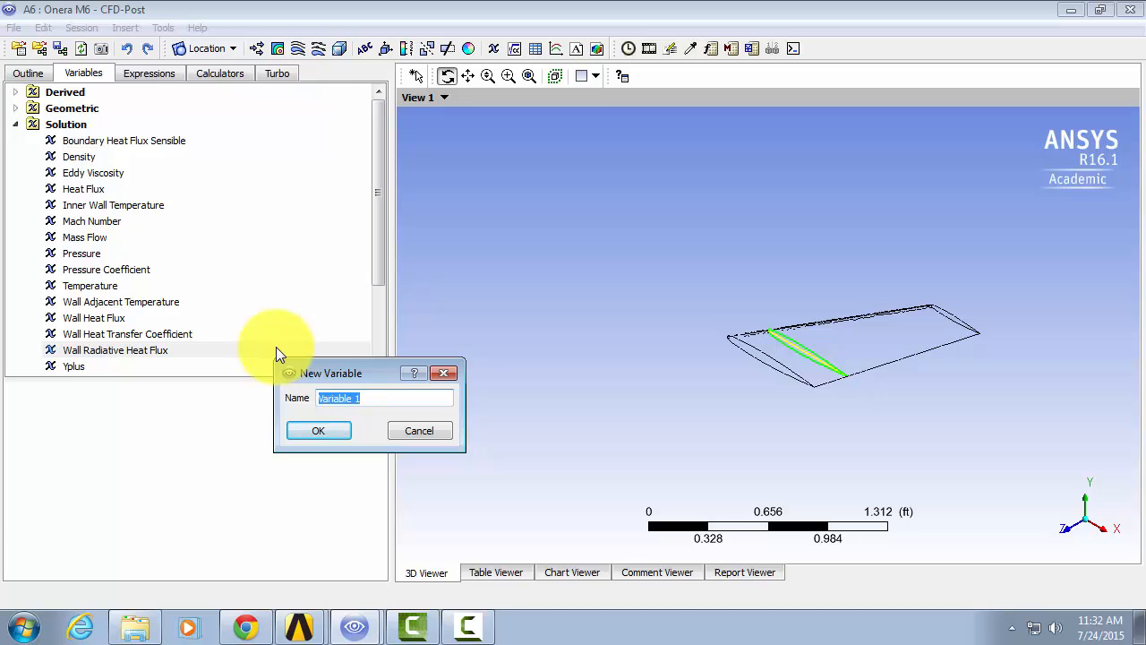
{"action": "type", "text": "X over L 2"}
{"action": "left_click", "coordinate": [308, 432]}
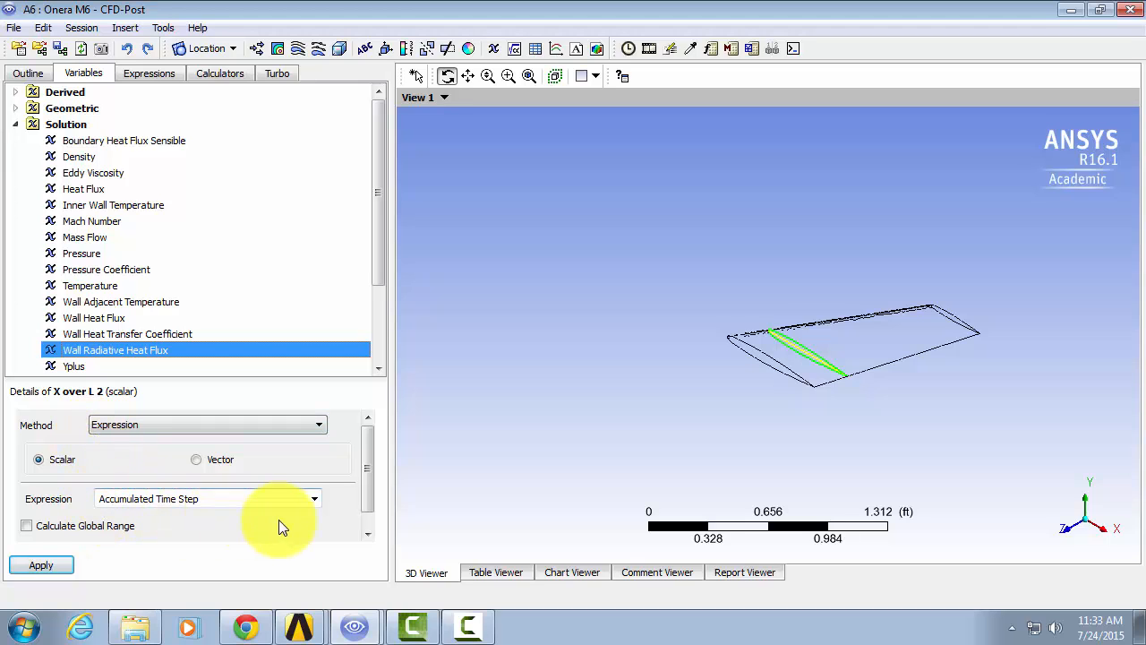
Base the scalar variable X over L 2 on the expression x over L 2 and apply it
{"action": "left_click", "coordinate": [314, 499]}
{"action": "scroll", "coordinate": [315, 555], "scroll_direction": "down", "scroll_amount": 2}
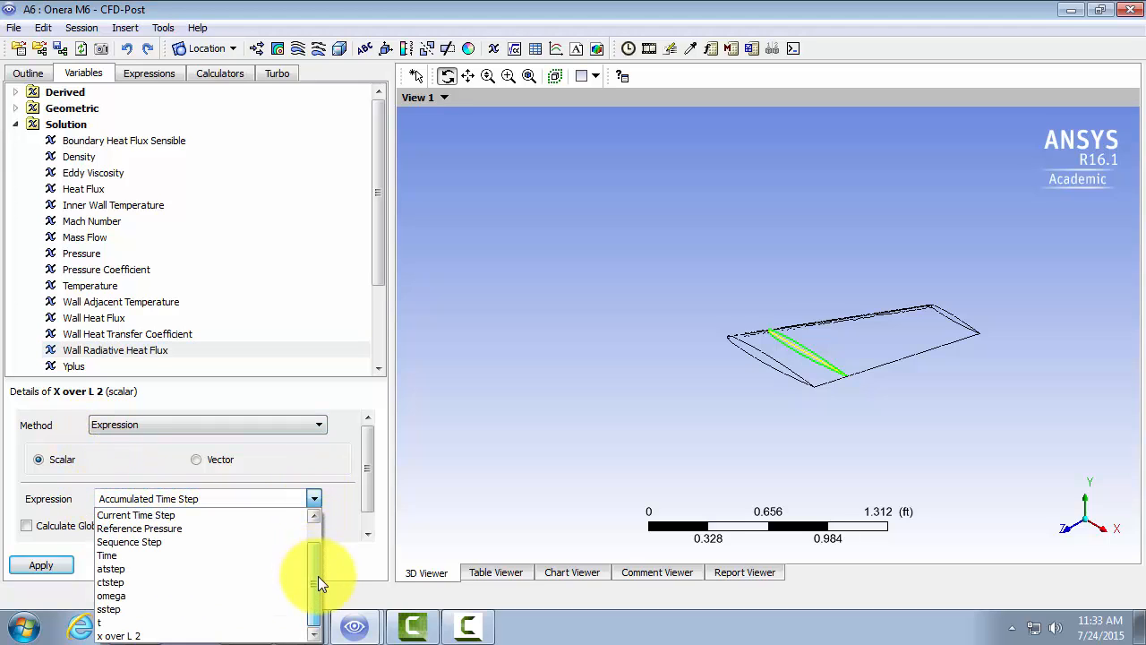
{"action": "left_click", "coordinate": [229, 634]}
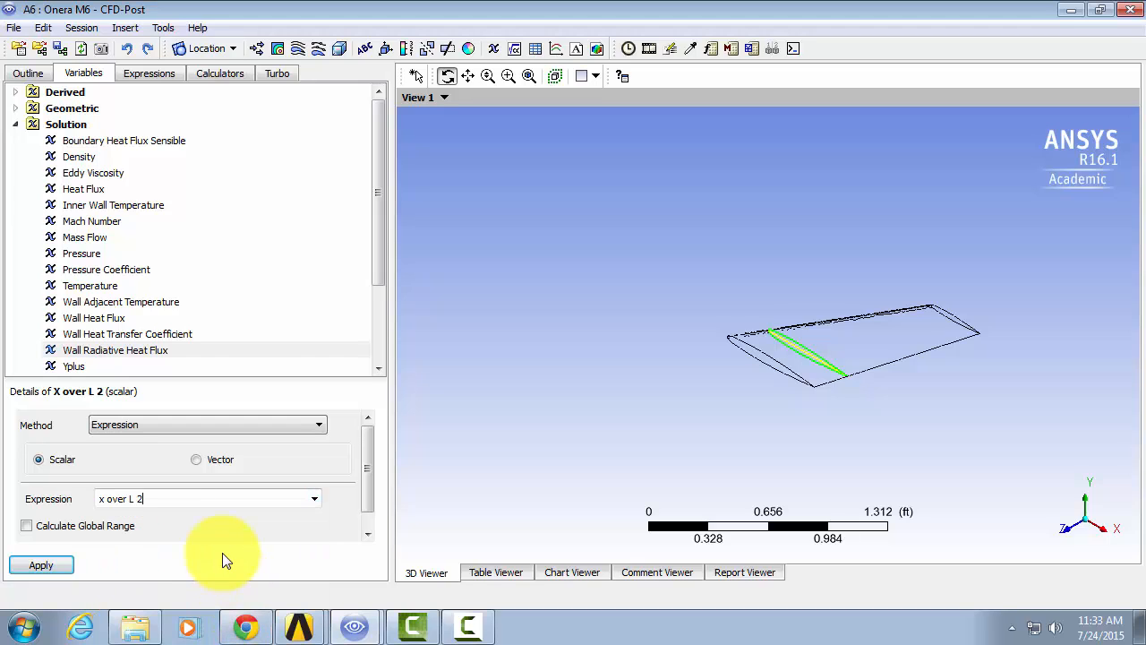
{"action": "left_click", "coordinate": [60, 566]}
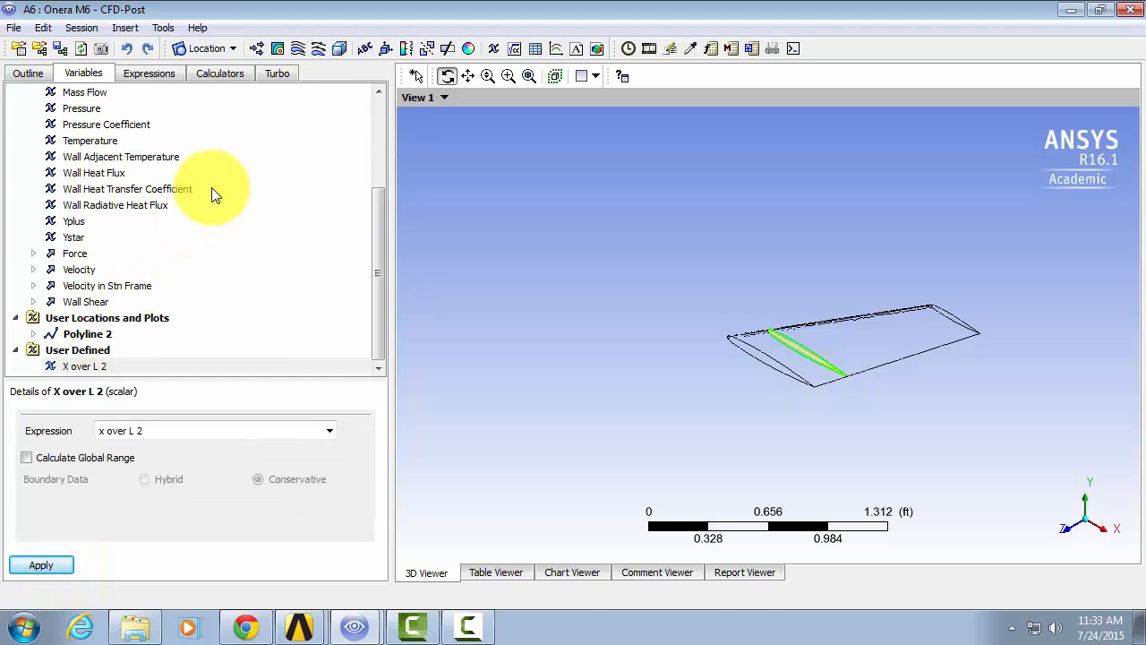
Insert a chart named Cp 2 and name its first data series FLUENT, with Polyline 2 as the location
{"action": "left_click", "coordinate": [556, 49]}
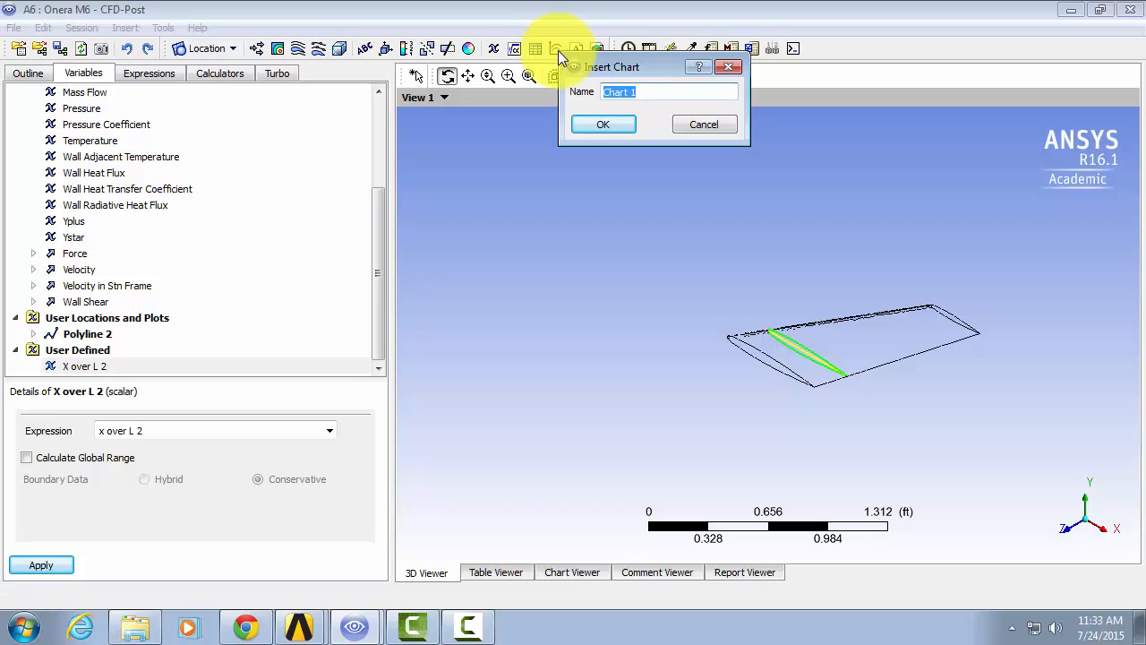
{"action": "type", "text": "Cp 2"}
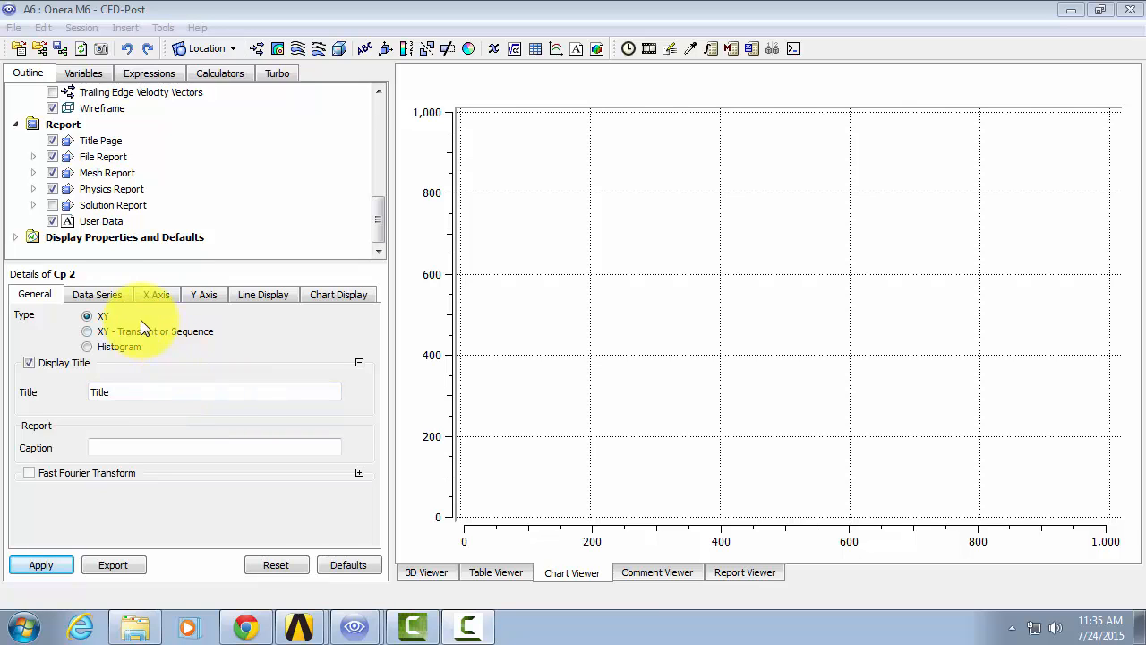
{"action": "left_click", "coordinate": [100, 295]}
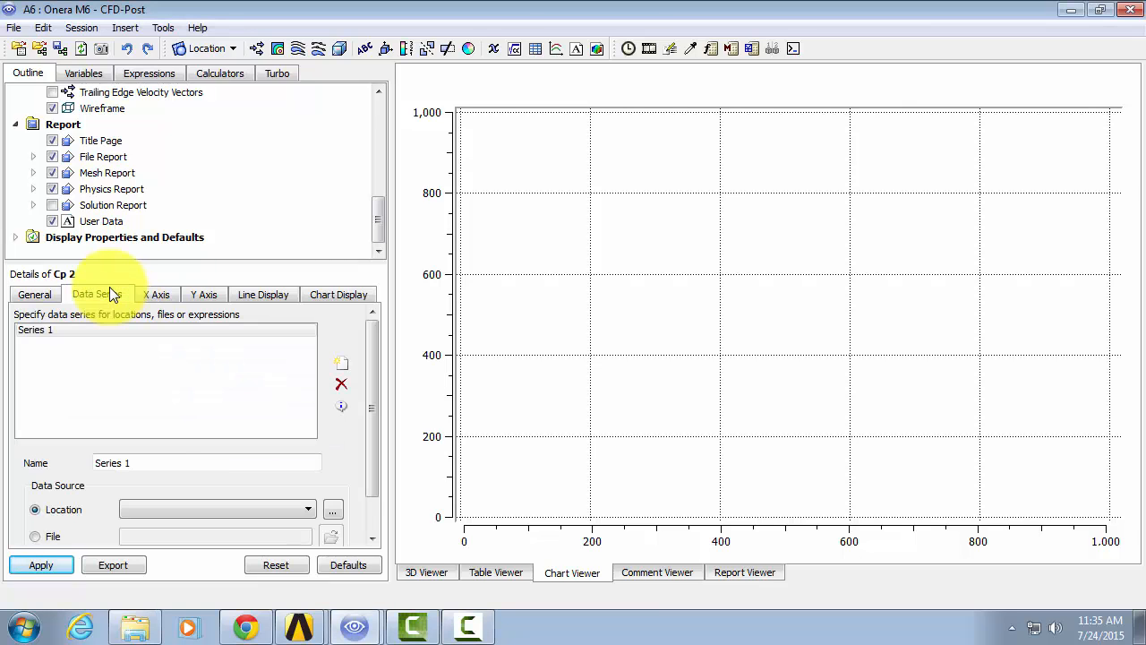
{"action": "triple_click", "coordinate": [102, 462]}
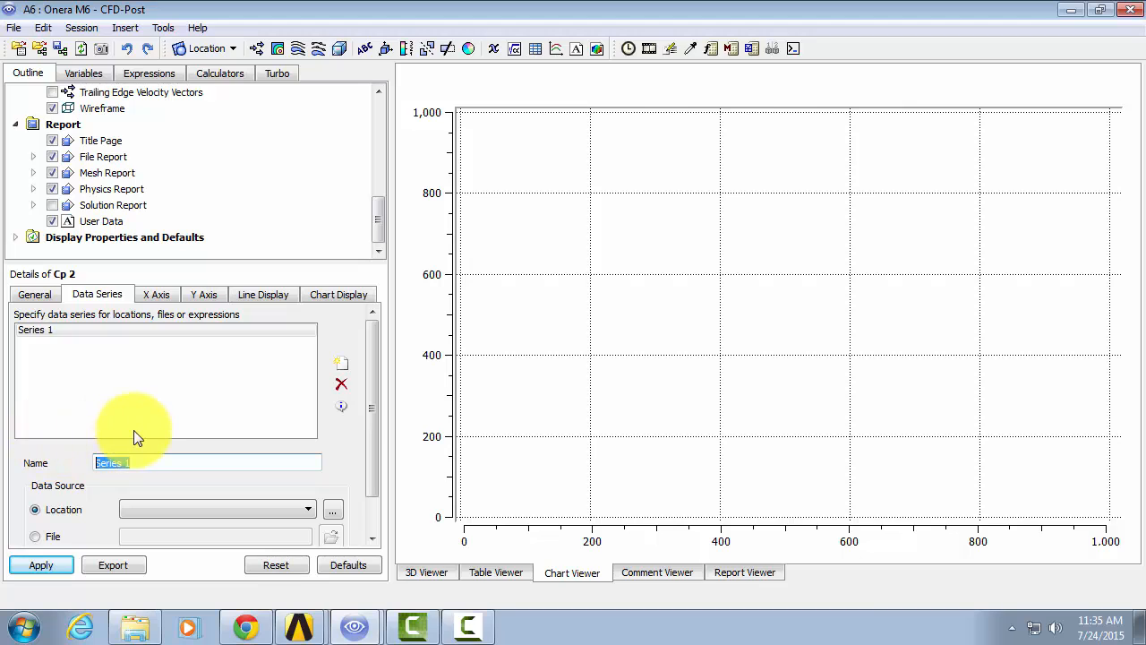
{"action": "type", "text": "FLUENT"}
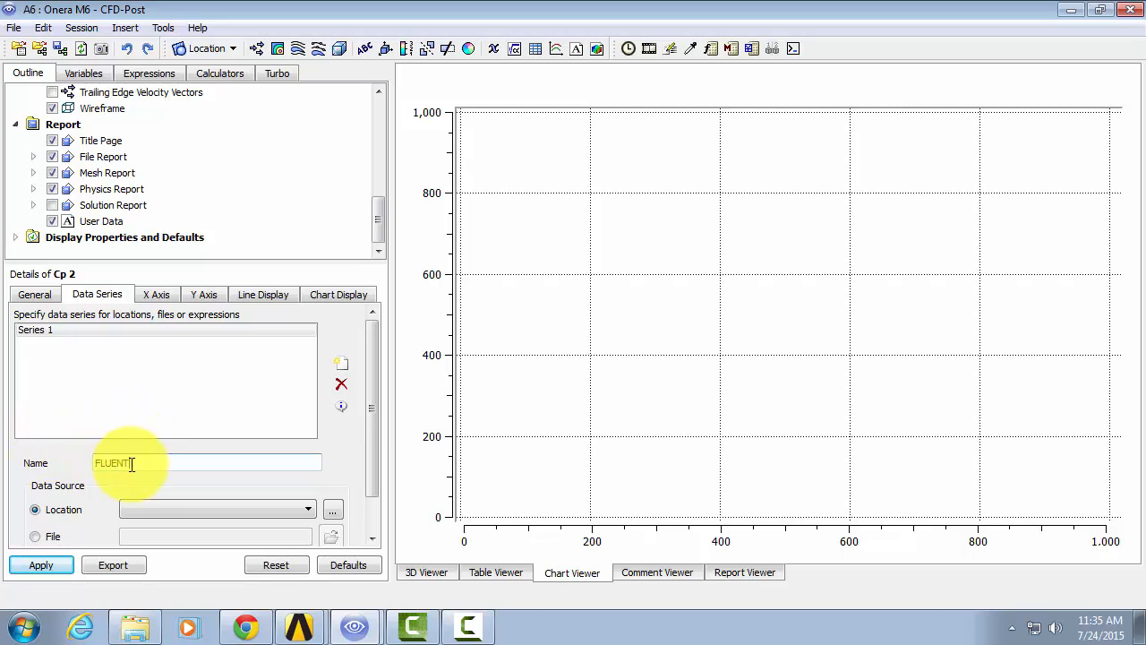
{"action": "left_click", "coordinate": [206, 508]}
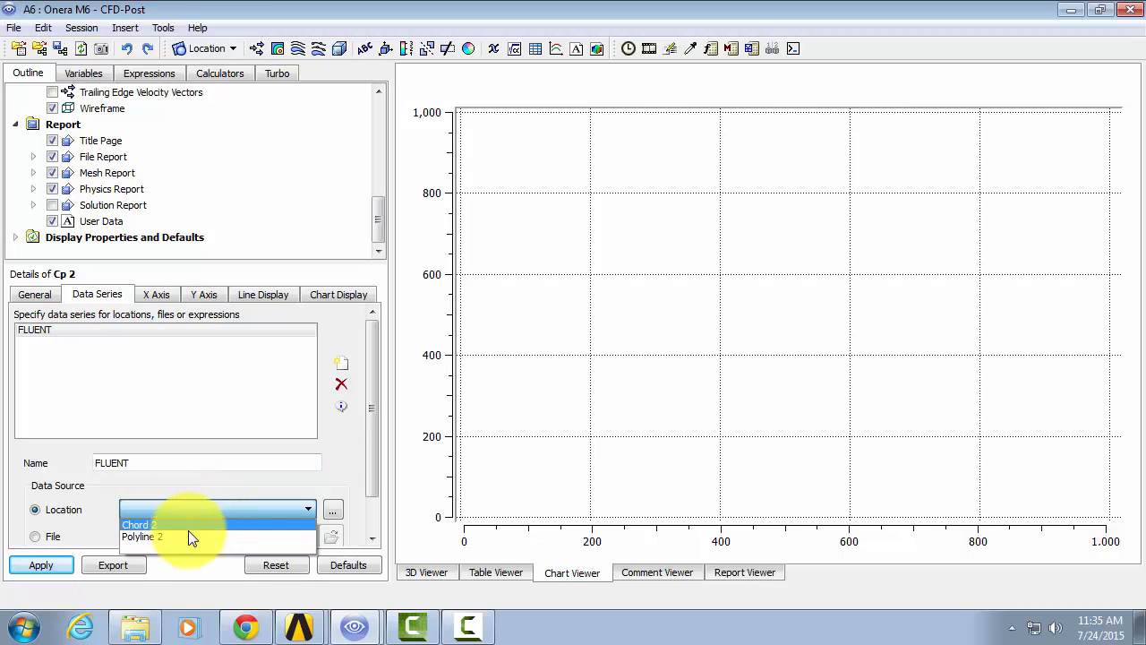
{"action": "left_click", "coordinate": [187, 536]}
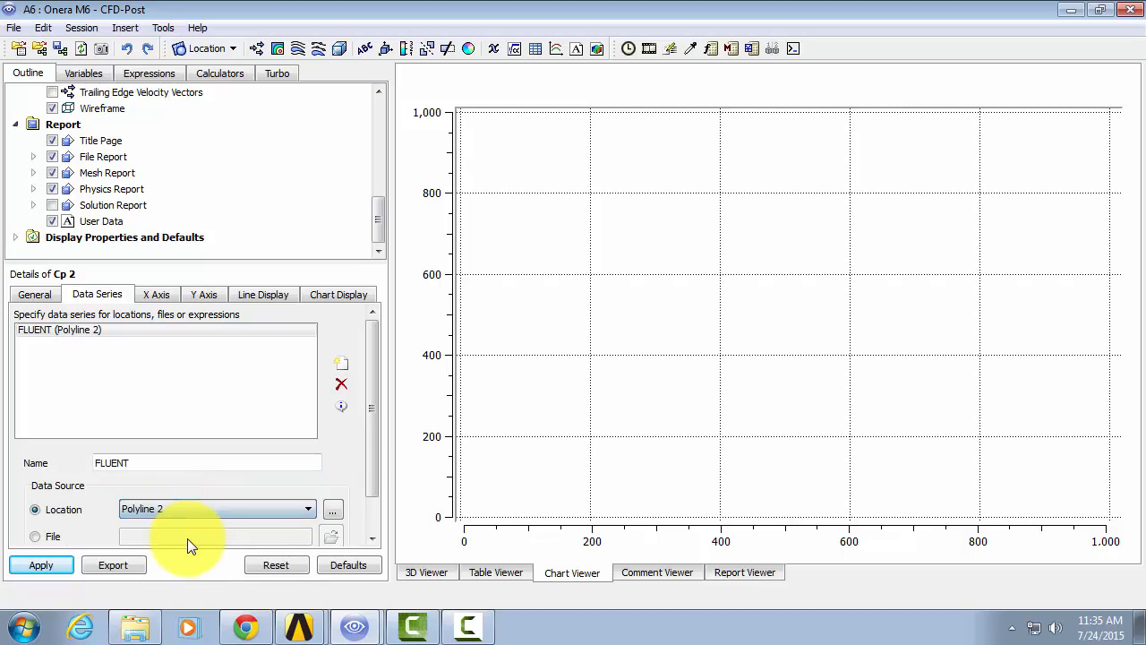
Set the X axis variable of the Cp 2 chart to X over L 2
{"action": "left_click", "coordinate": [163, 296]}
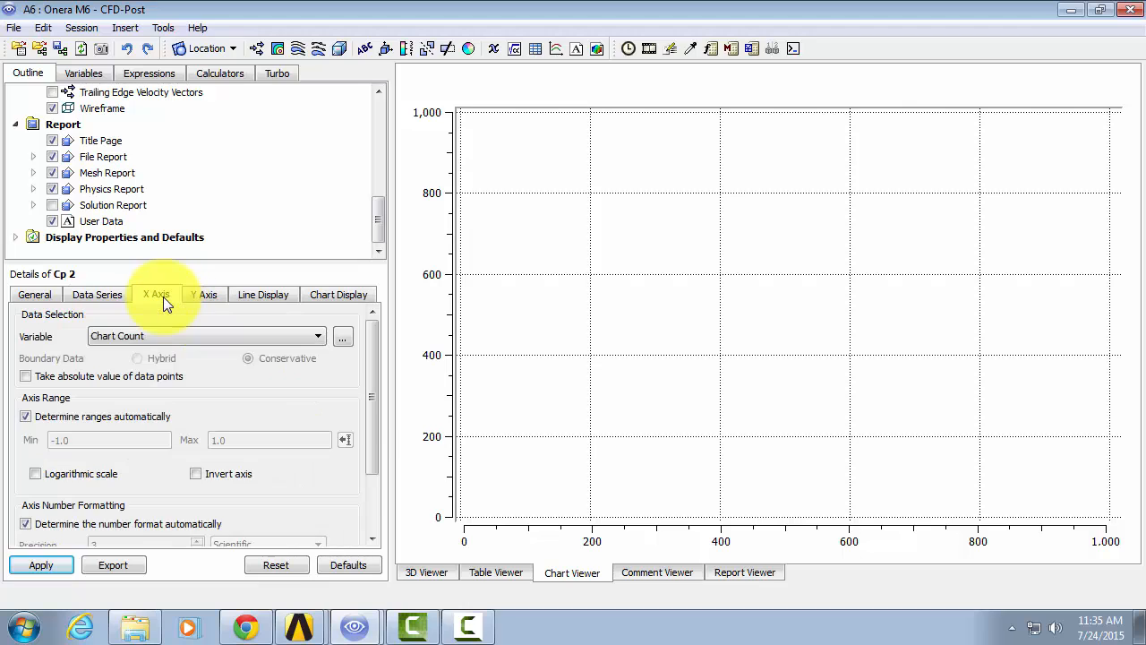
{"action": "left_click", "coordinate": [320, 335]}
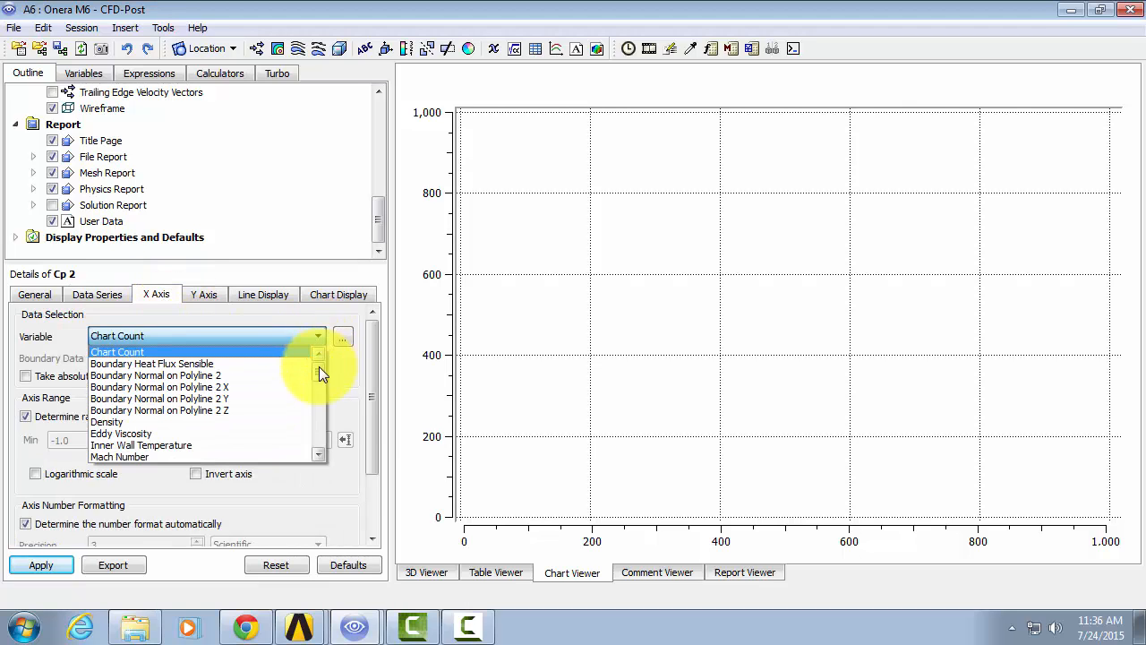
{"action": "left_click_drag", "start_coordinate": [319, 369], "coordinate": [326, 438]}
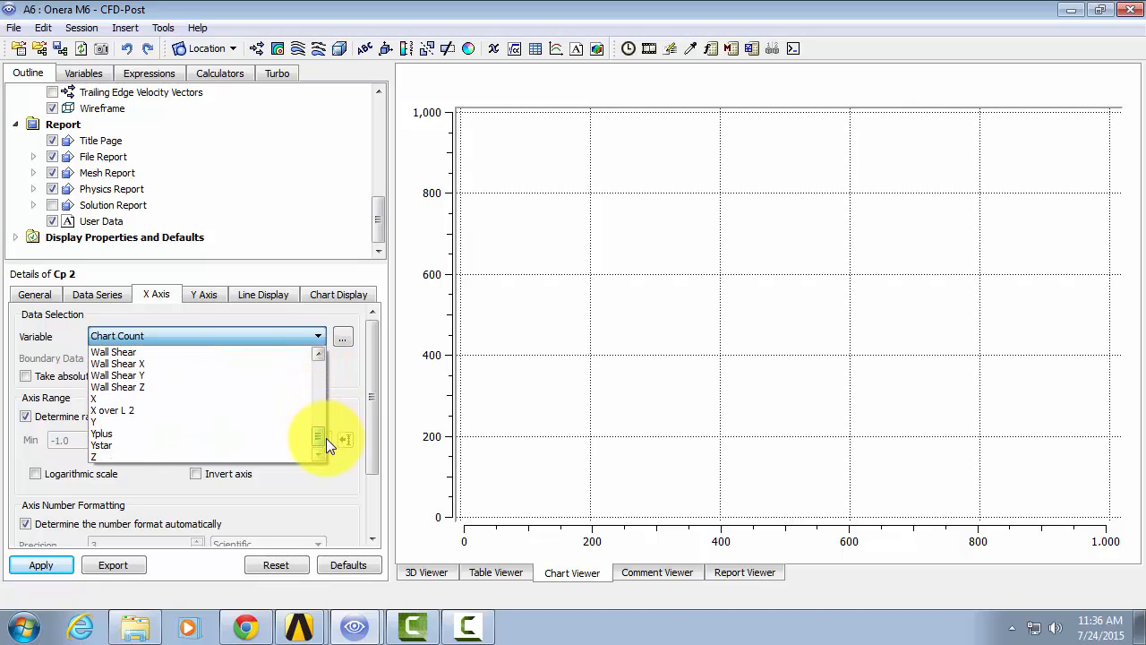
{"action": "left_click", "coordinate": [216, 410]}
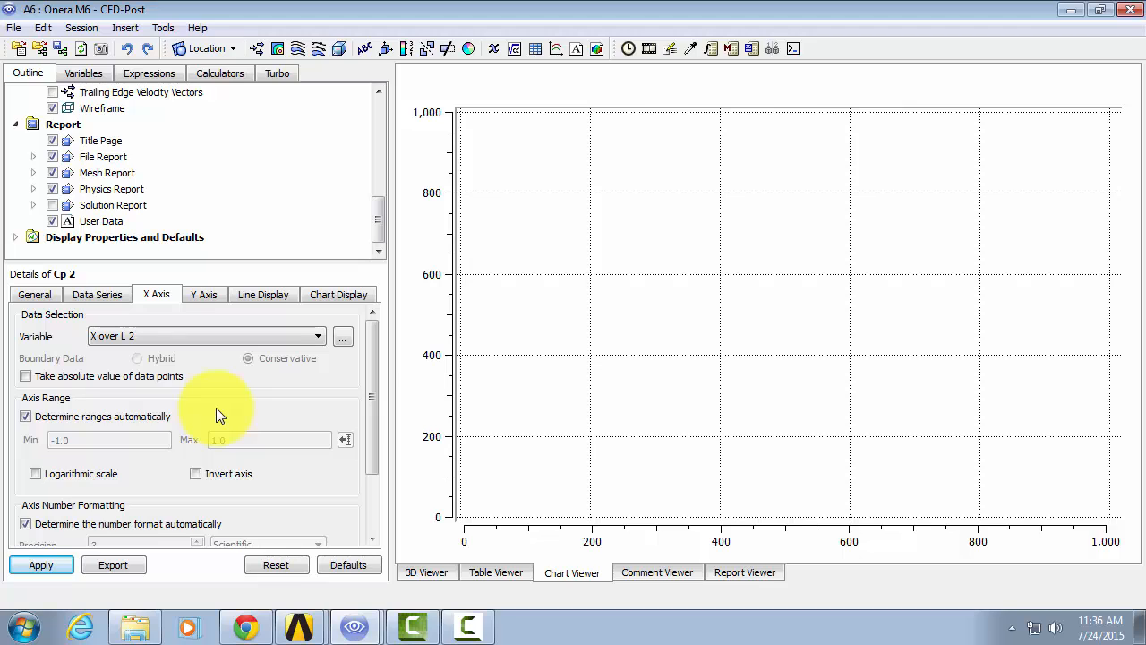
Set the Y axis variable of the Cp 2 chart to Pressure Coefficient and invert that axis
{"action": "left_click", "coordinate": [205, 294]}
{"action": "left_click", "coordinate": [304, 339]}
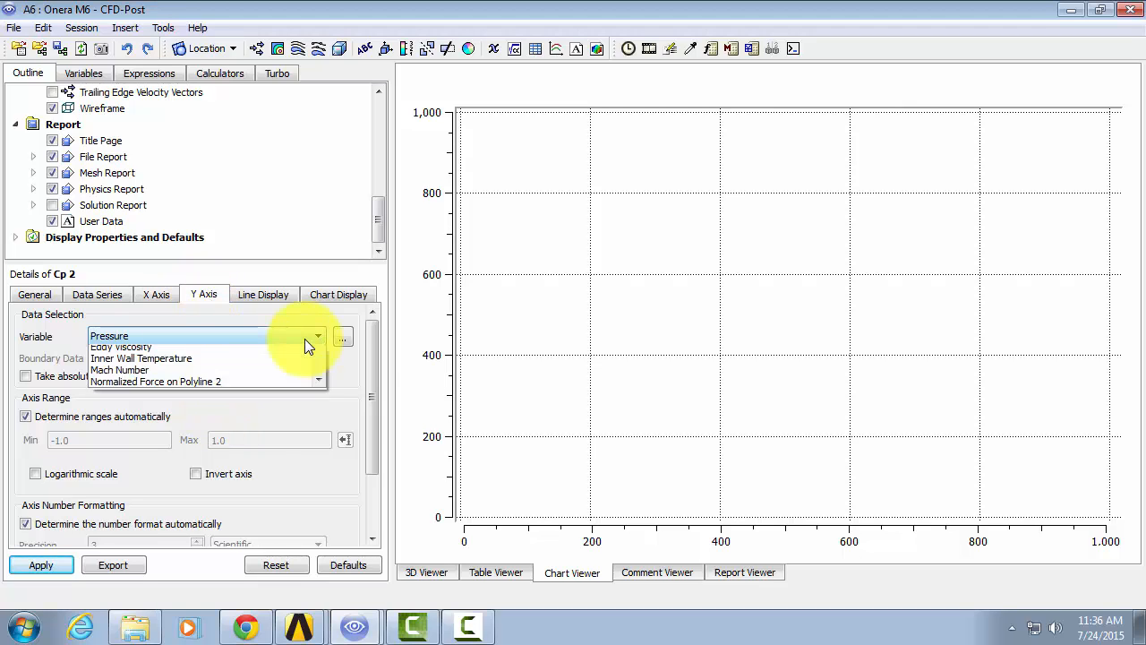
{"action": "left_click", "coordinate": [320, 456]}
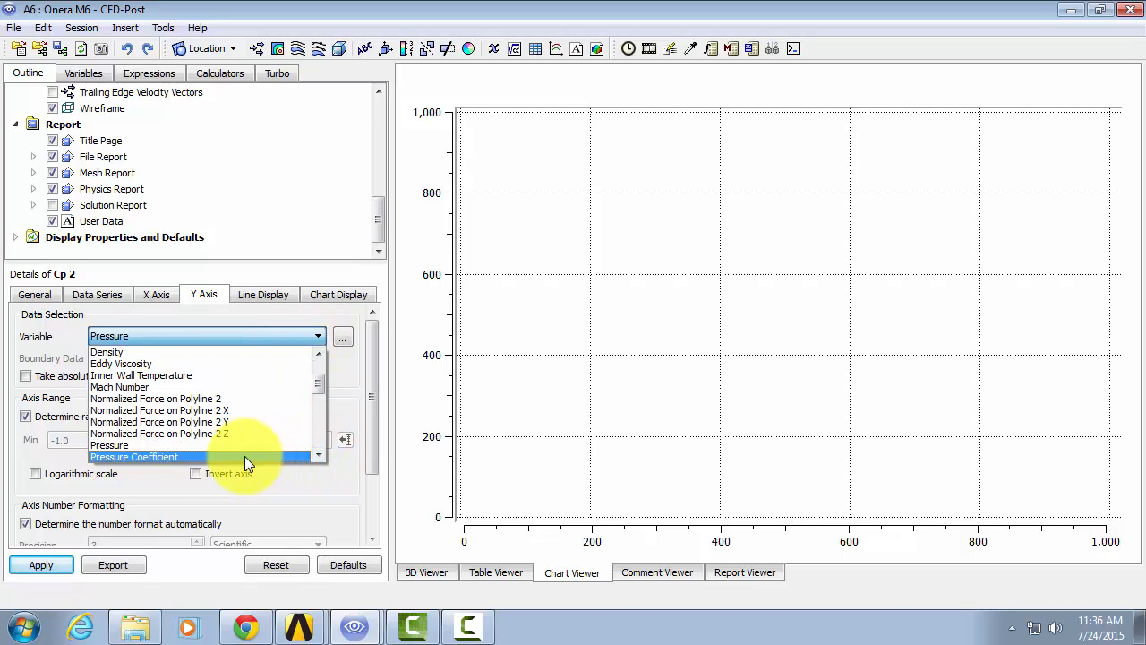
{"action": "left_click", "coordinate": [244, 455]}
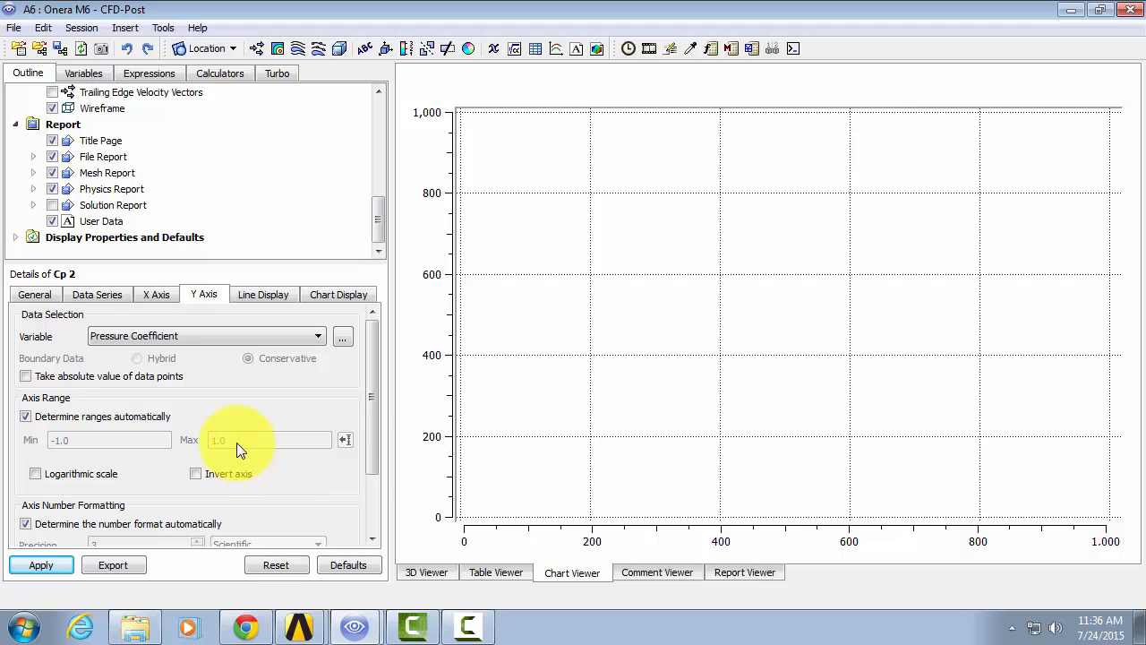
{"action": "left_click", "coordinate": [196, 473]}
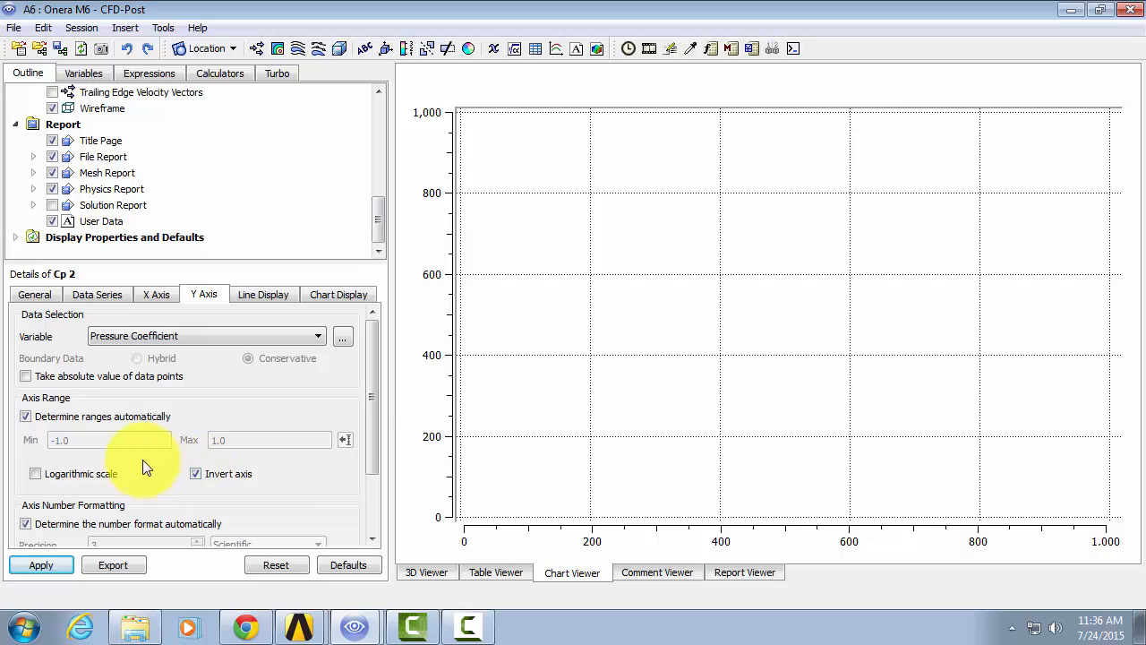
Plot the Cp 2 chart, then turn off the automatic X axis range and apply a minimum of 0
{"action": "left_click", "coordinate": [53, 564]}
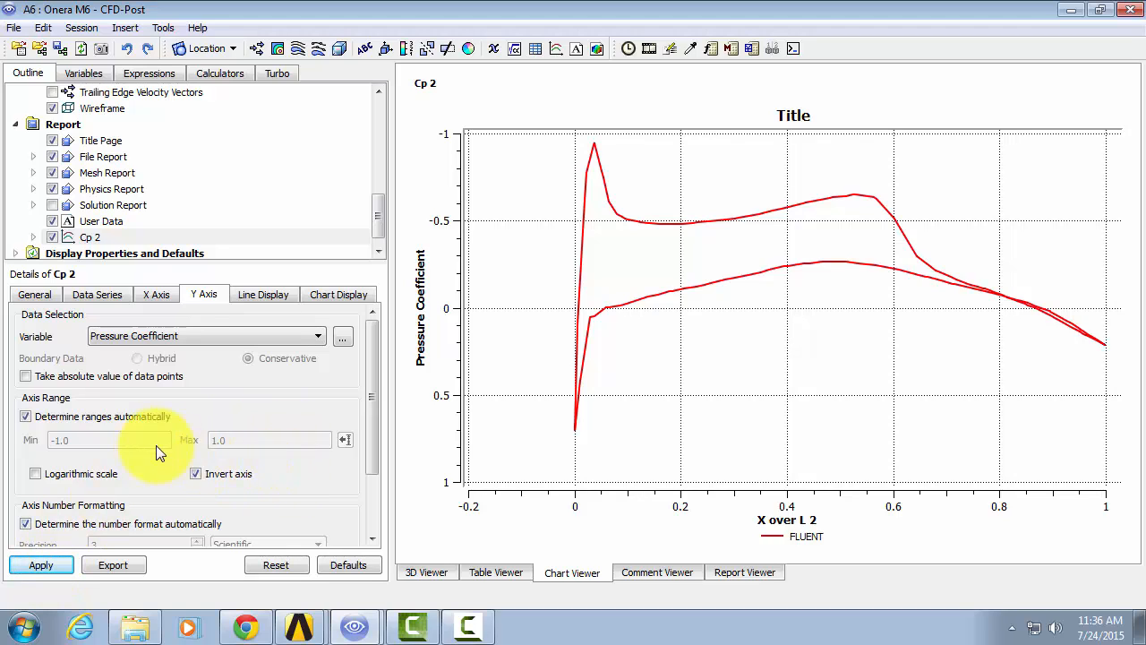
{"action": "left_click", "coordinate": [152, 295]}
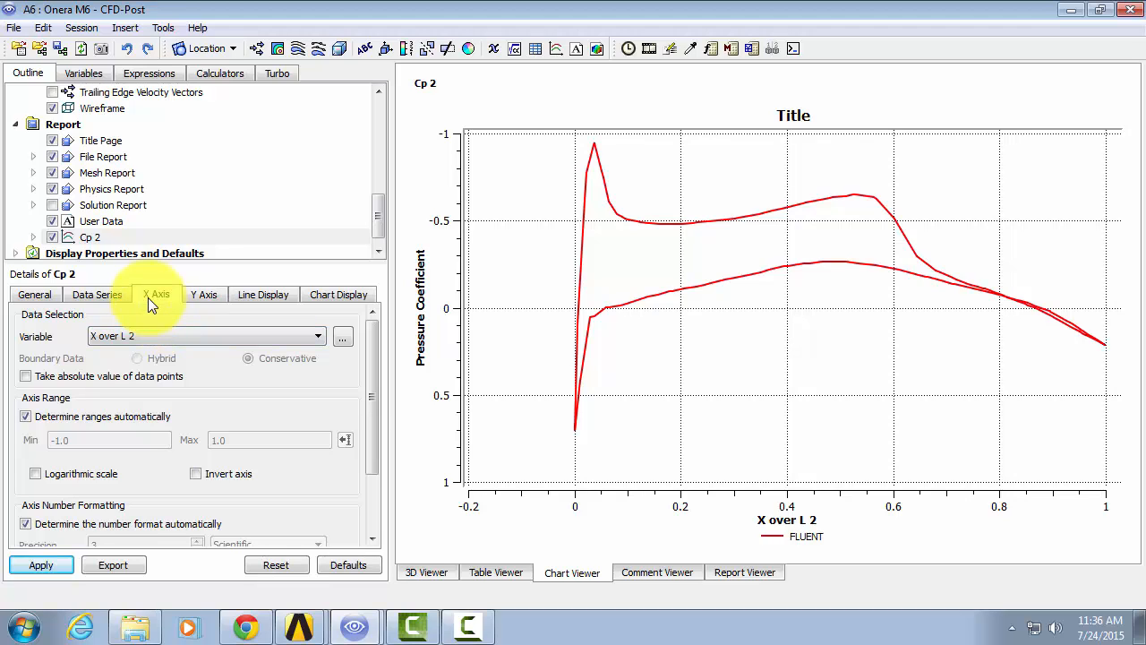
{"action": "left_click", "coordinate": [25, 416]}
{"action": "double_click", "coordinate": [85, 448]}
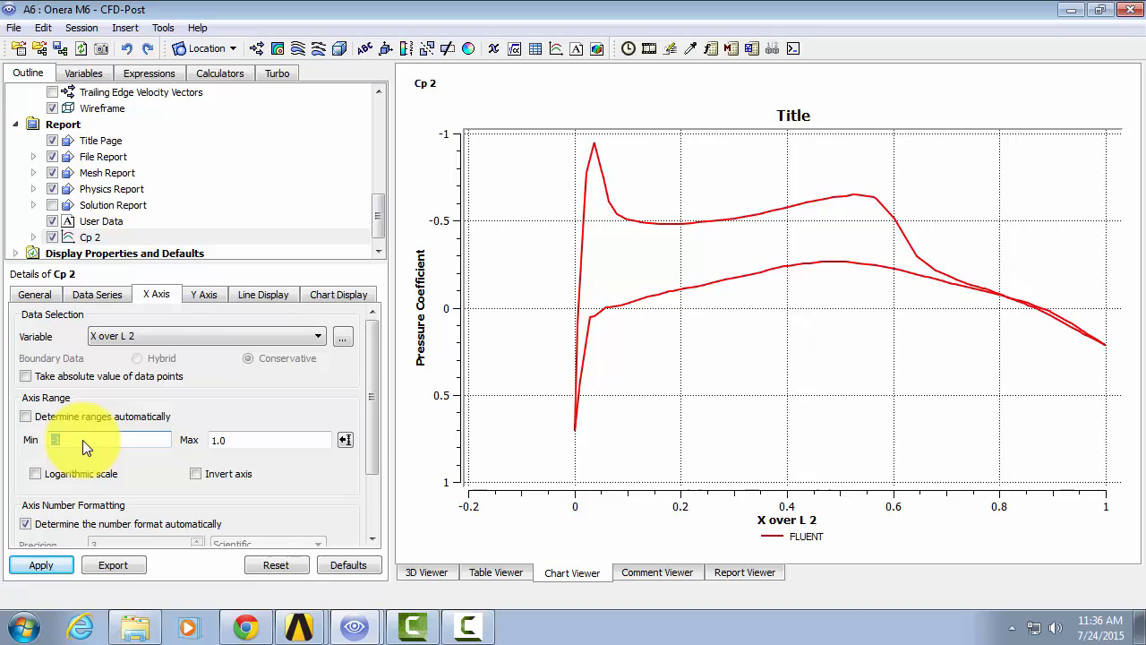
{"action": "type", "text": "0"}
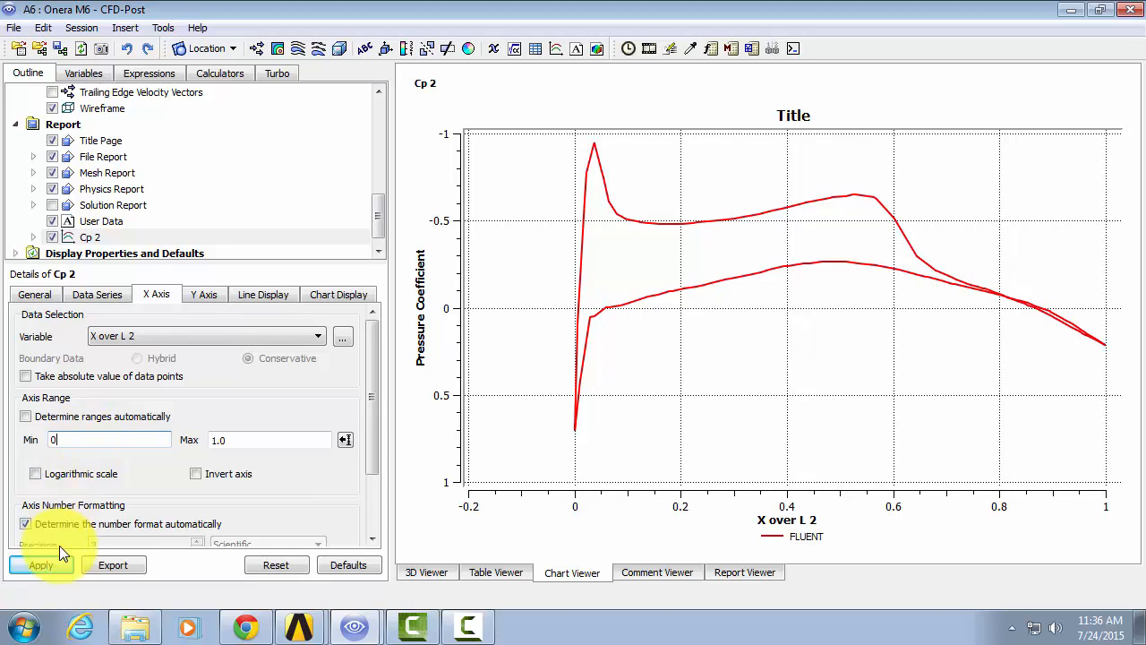
{"action": "left_click", "coordinate": [53, 565]}
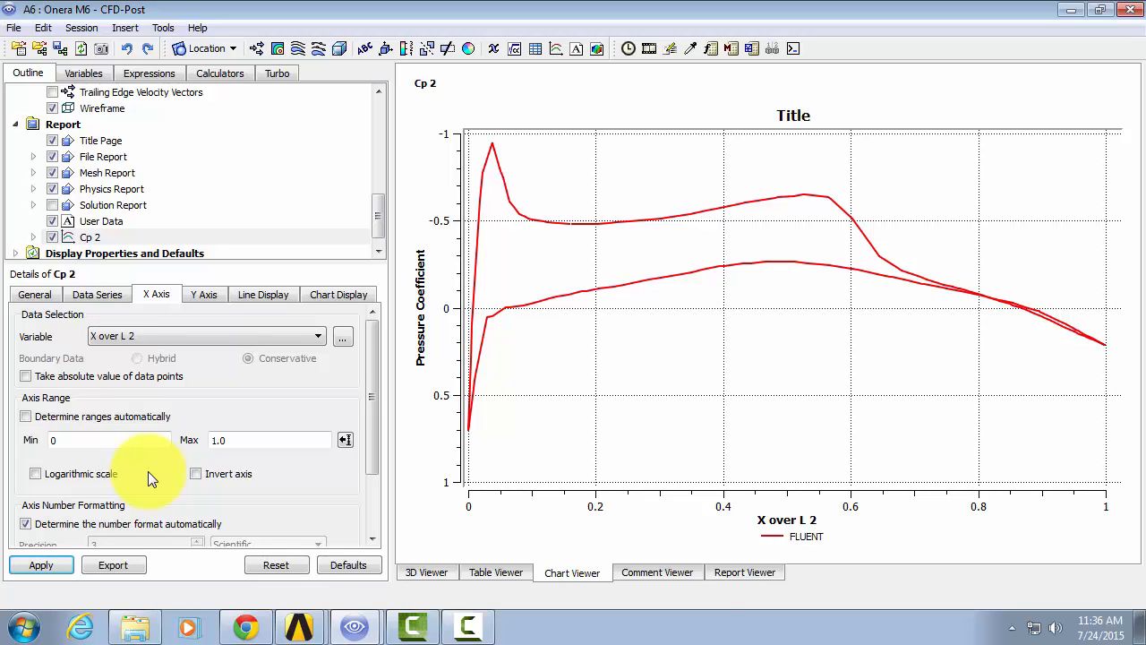
Add a second data series to the Cp 2 chart and name it Experimental Data
{"action": "left_click", "coordinate": [78, 298]}
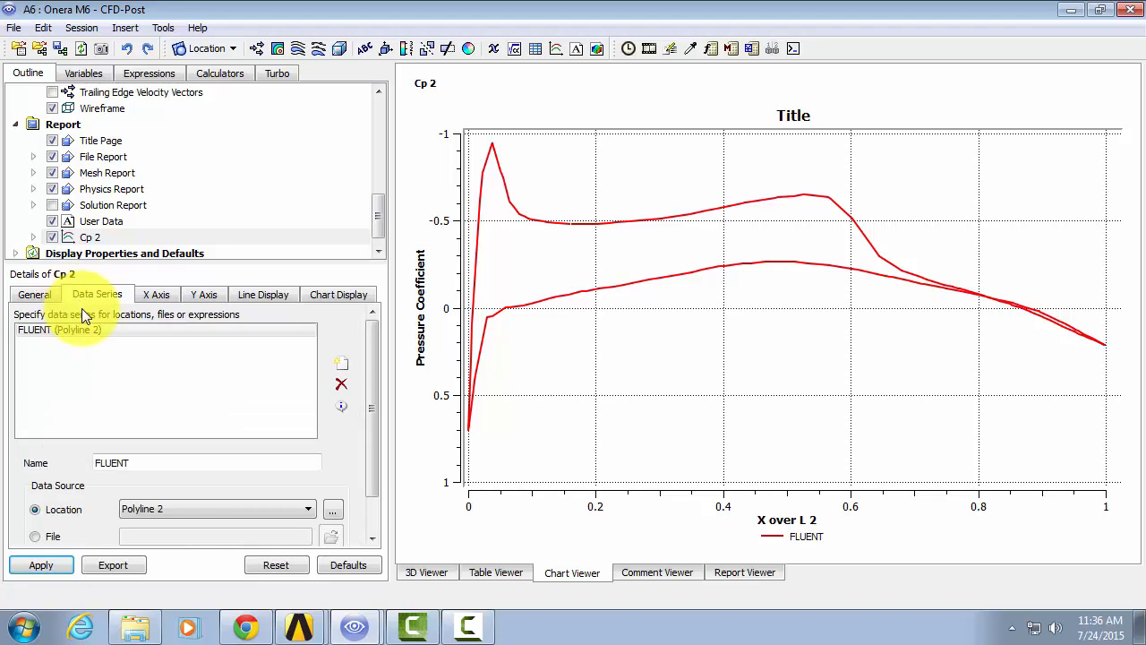
{"action": "left_click", "coordinate": [341, 364]}
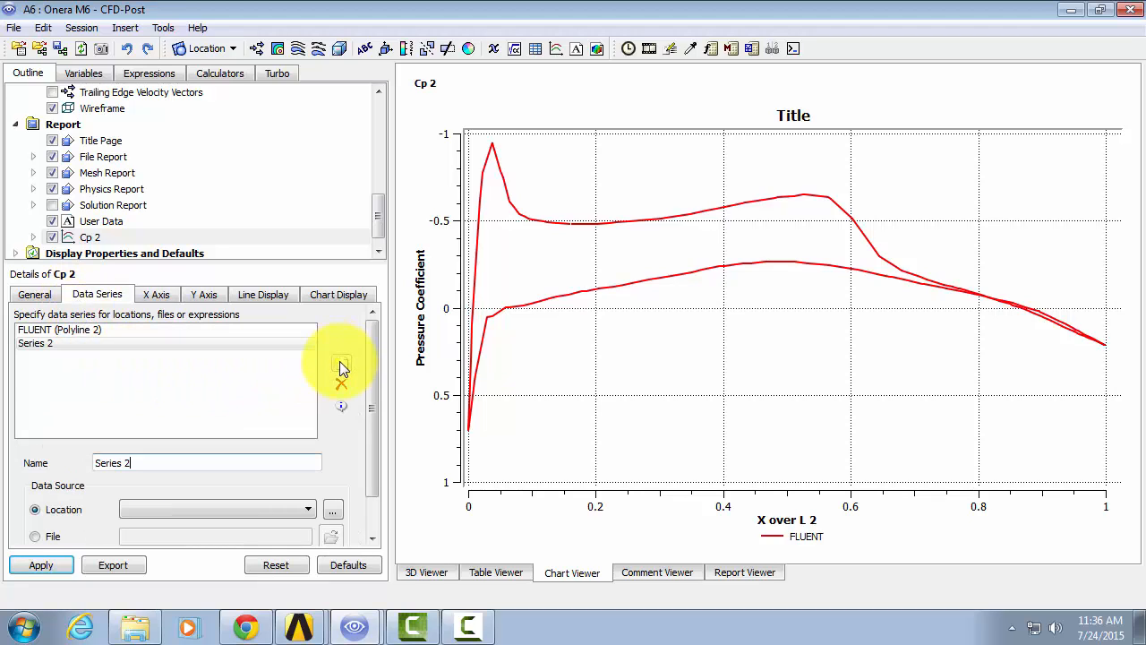
{"action": "left_click_drag", "start_coordinate": [133, 462], "coordinate": [72, 461]}
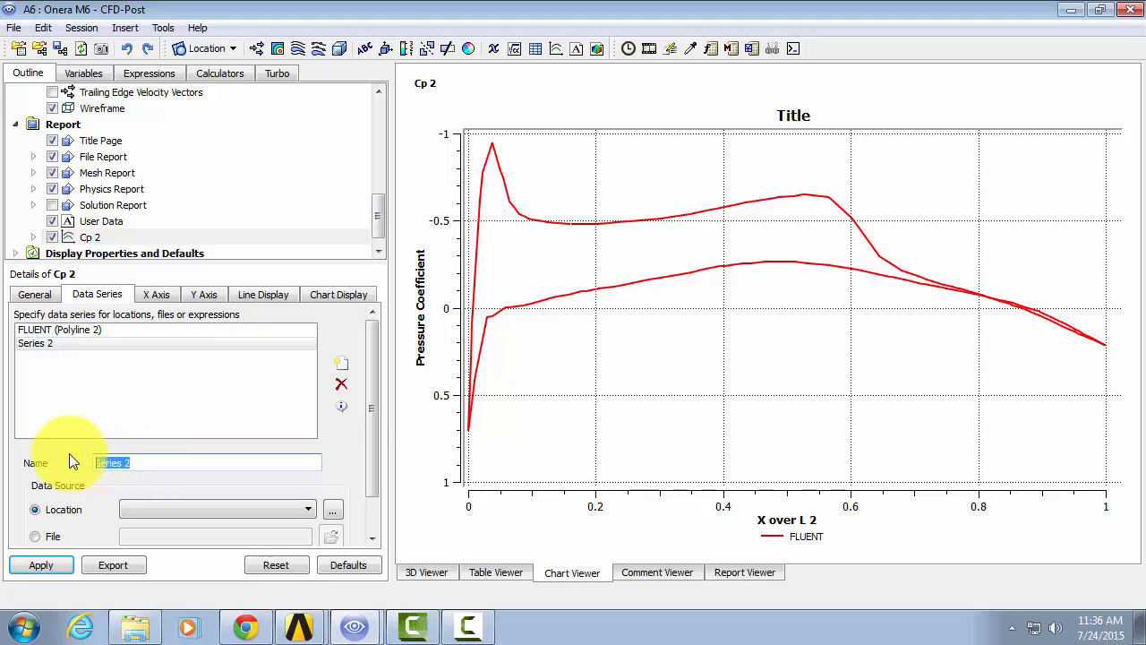
{"action": "type", "text": "Experi"}
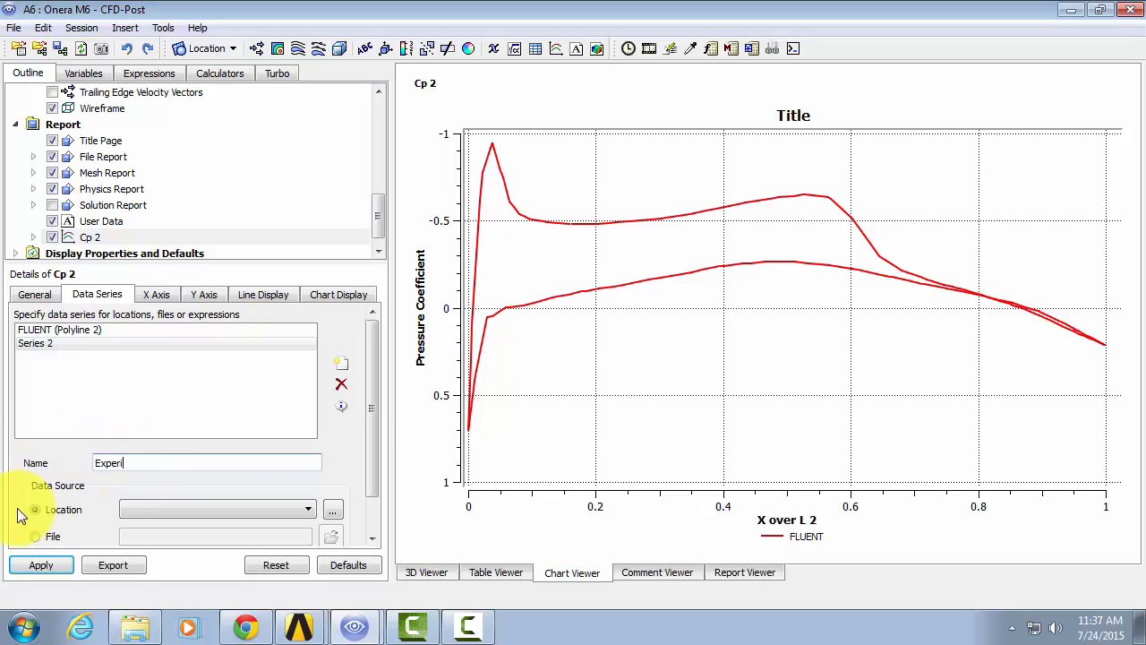
{"action": "type", "text": "mental Data"}
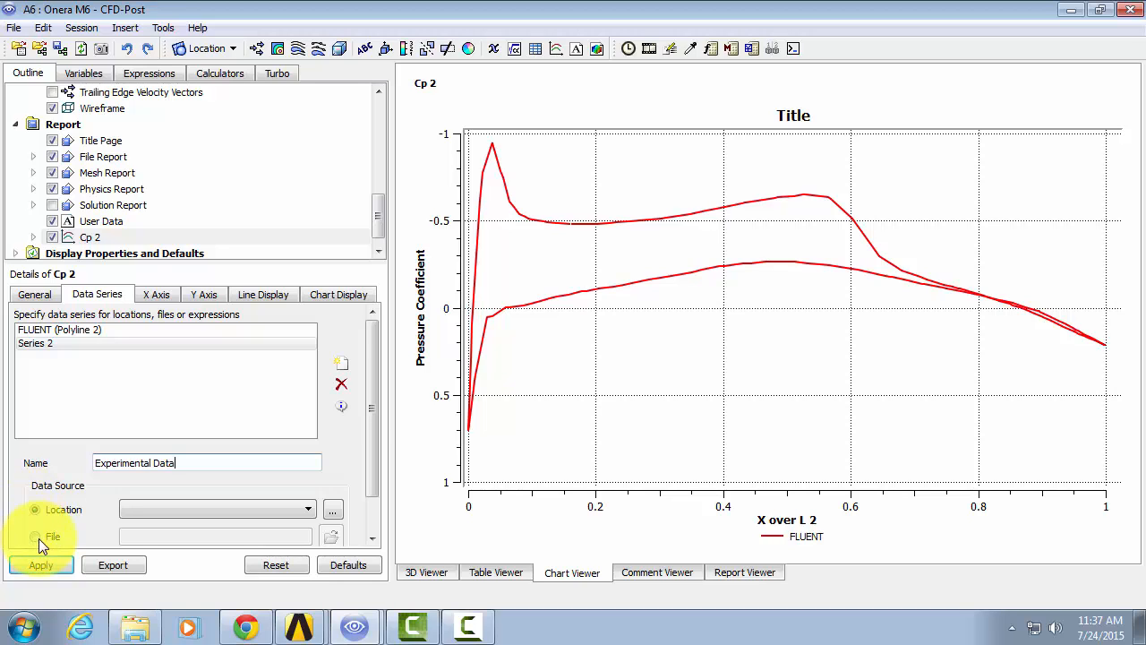
Use the file Cp2.csv from the Desktop as the data source of the Experimental Data series and apply it
{"action": "left_click", "coordinate": [38, 538]}
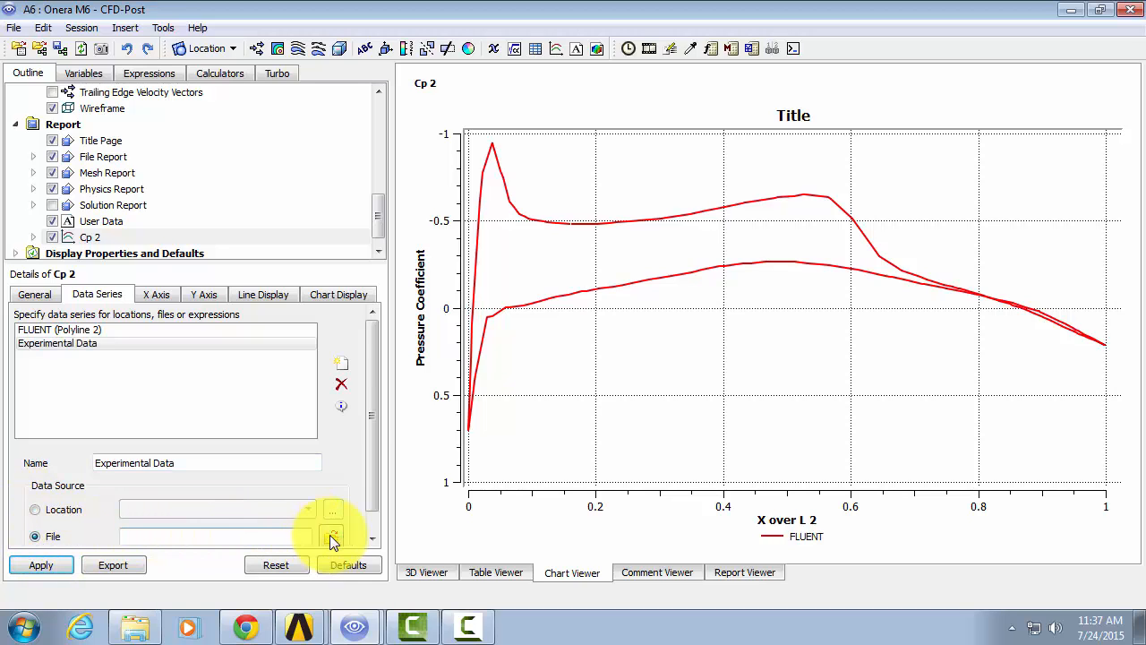
{"action": "left_click", "coordinate": [332, 537]}
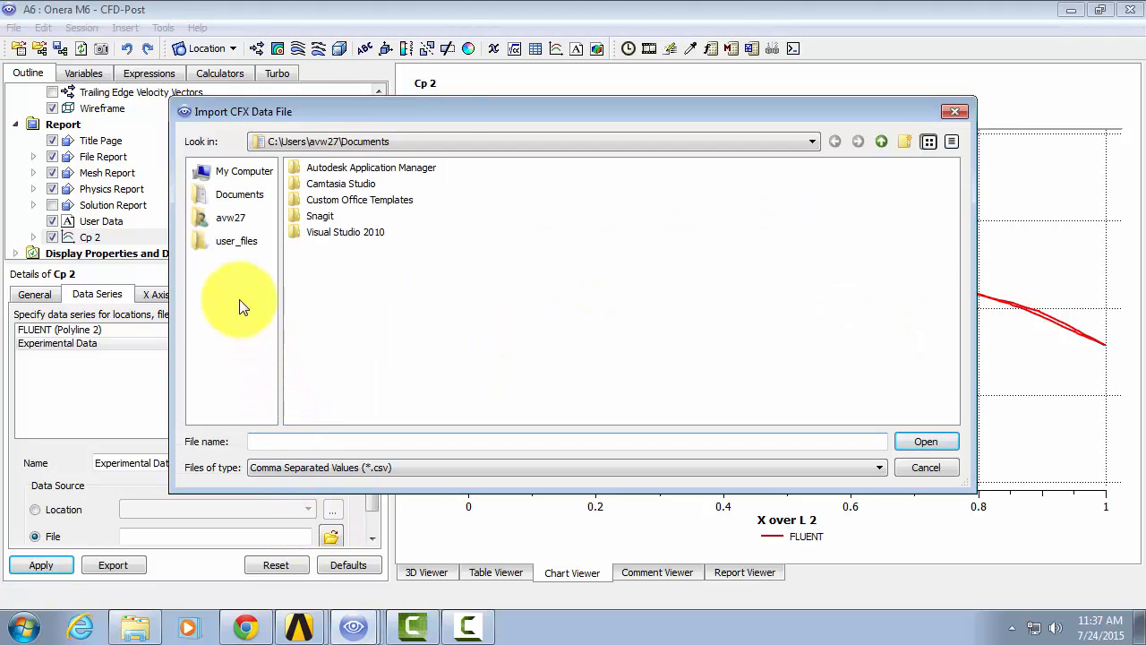
{"action": "left_click", "coordinate": [243, 171]}
{"action": "left_click", "coordinate": [322, 168]}
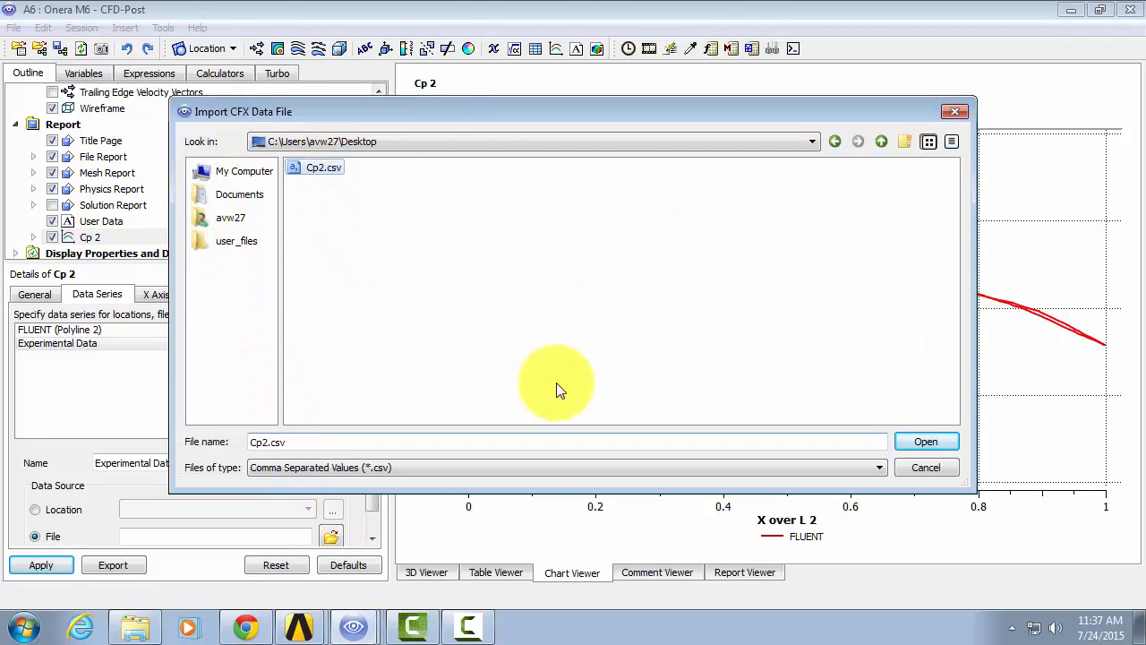
{"action": "left_click", "coordinate": [922, 442]}
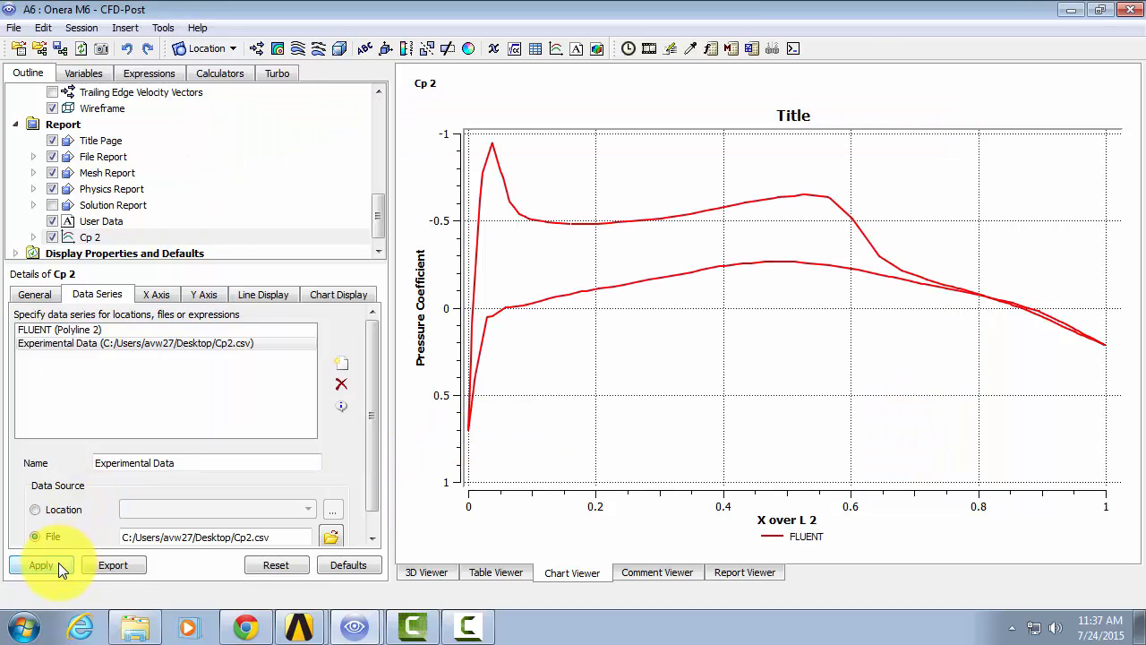
{"action": "left_click", "coordinate": [58, 563]}
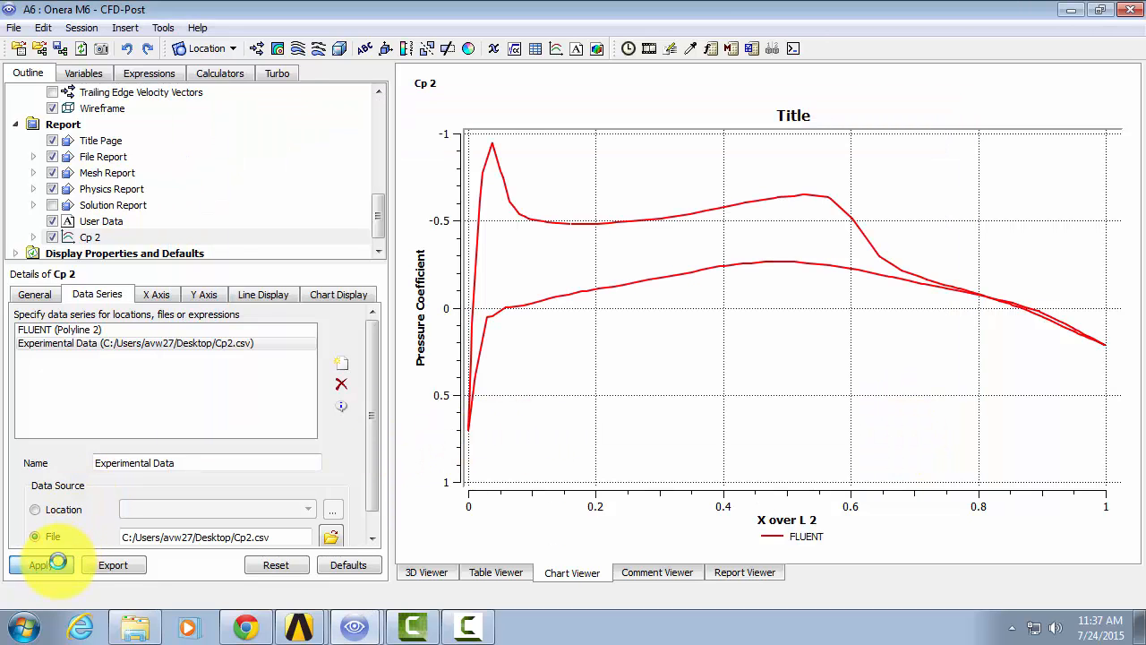
Display the Experimental Data series with line style None and Diamond symbols, and apply the change
{"action": "left_click", "coordinate": [246, 301]}
{"action": "left_click", "coordinate": [189, 366]}
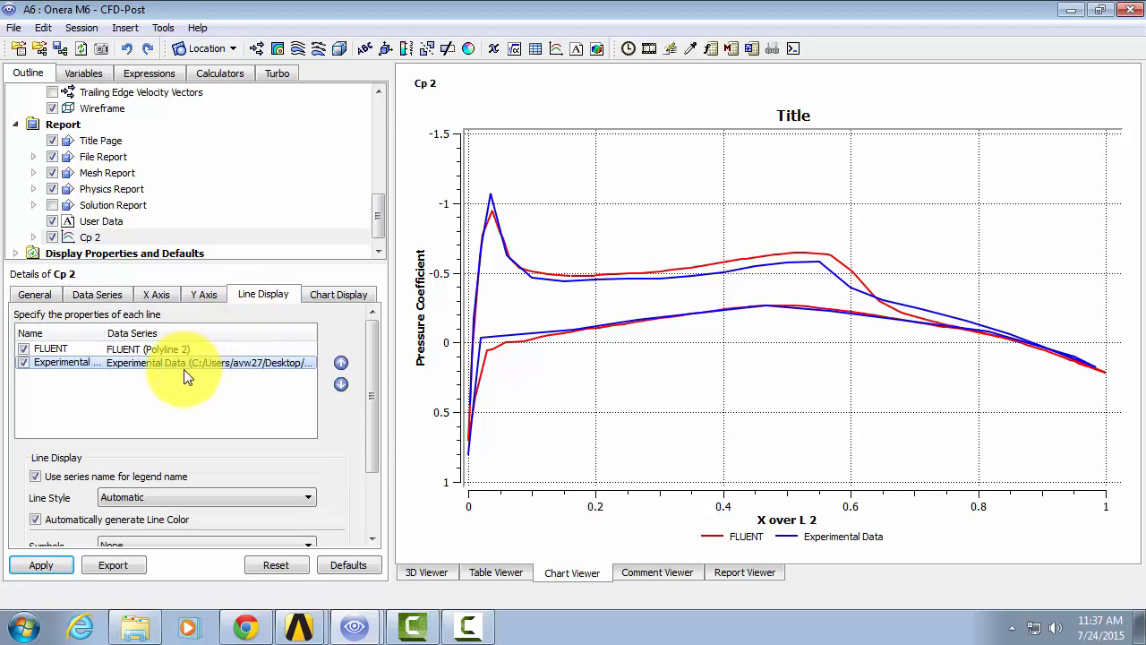
{"action": "left_click_drag", "start_coordinate": [370, 410], "coordinate": [367, 479]}
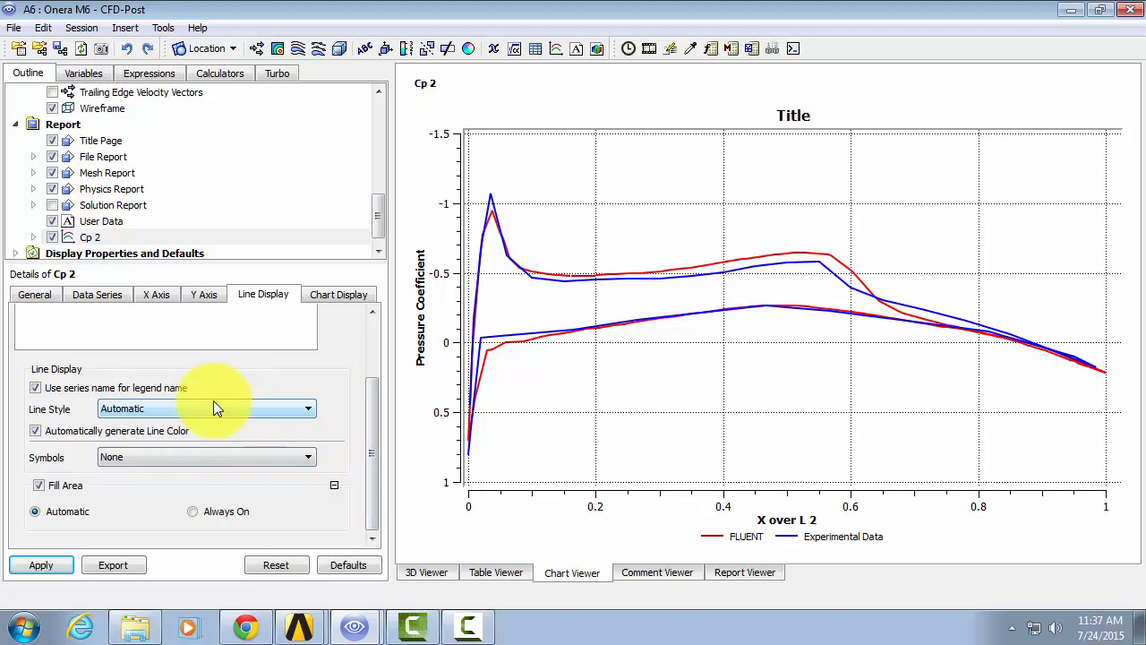
{"action": "left_click", "coordinate": [173, 412]}
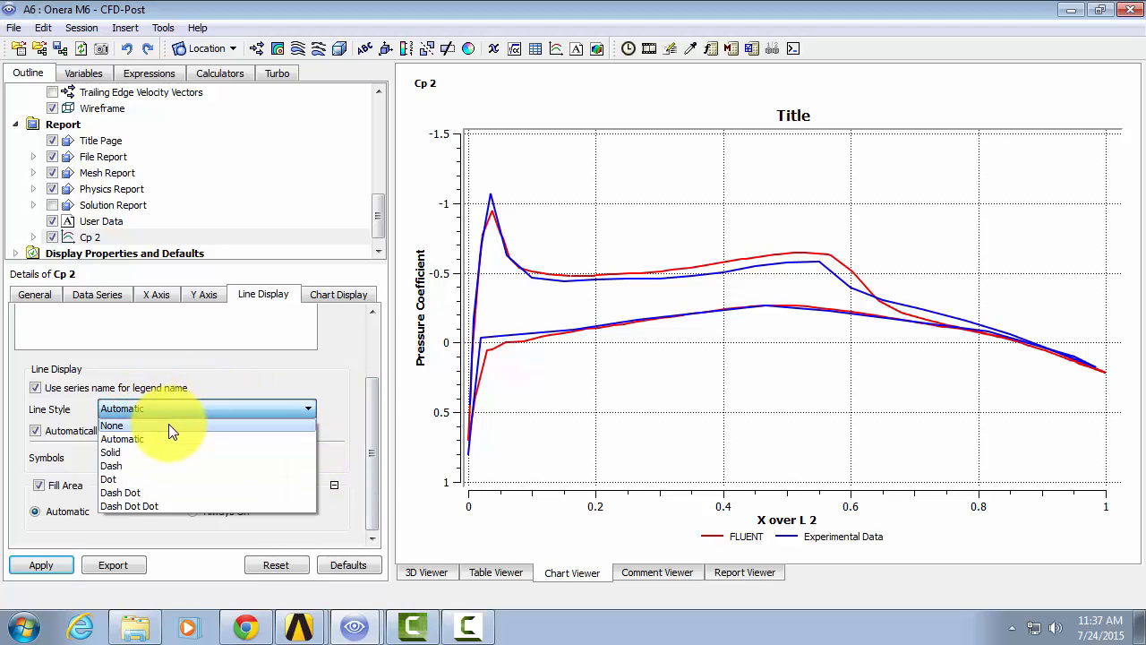
{"action": "left_click", "coordinate": [168, 424]}
{"action": "left_click", "coordinate": [182, 456]}
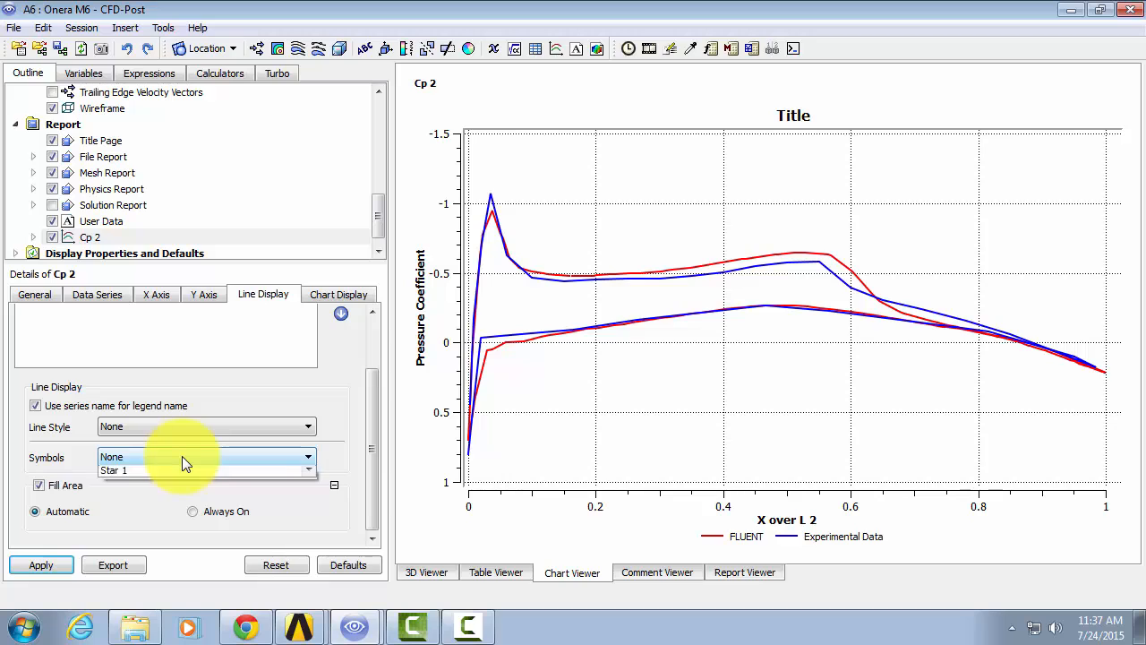
{"action": "left_click", "coordinate": [155, 514]}
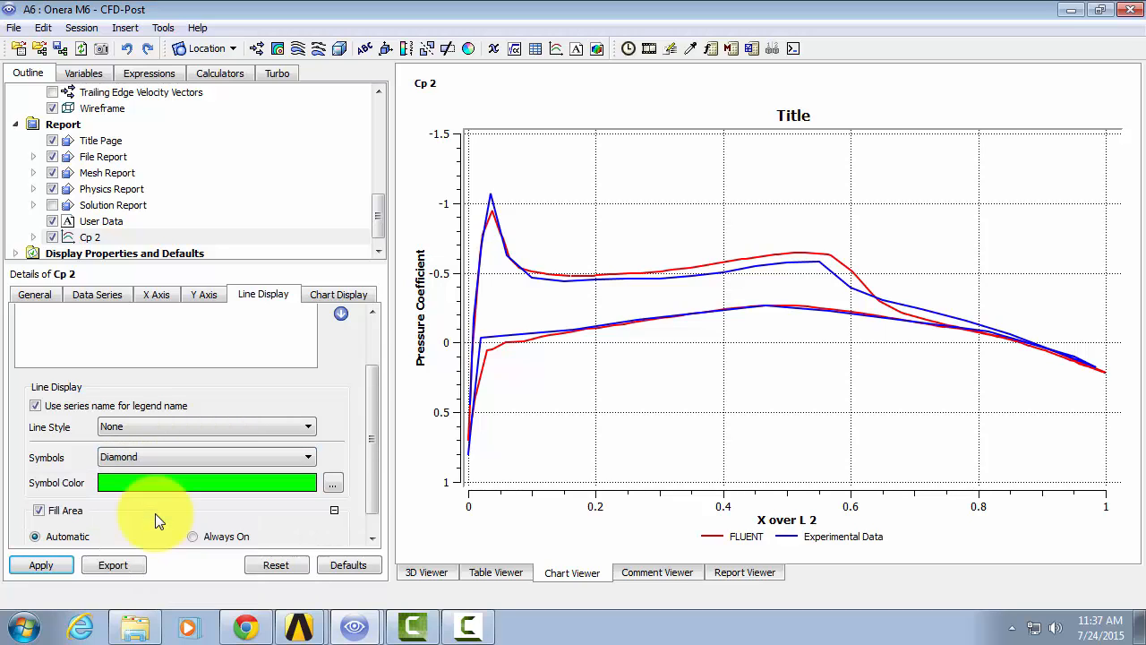
{"action": "left_click", "coordinate": [59, 562]}
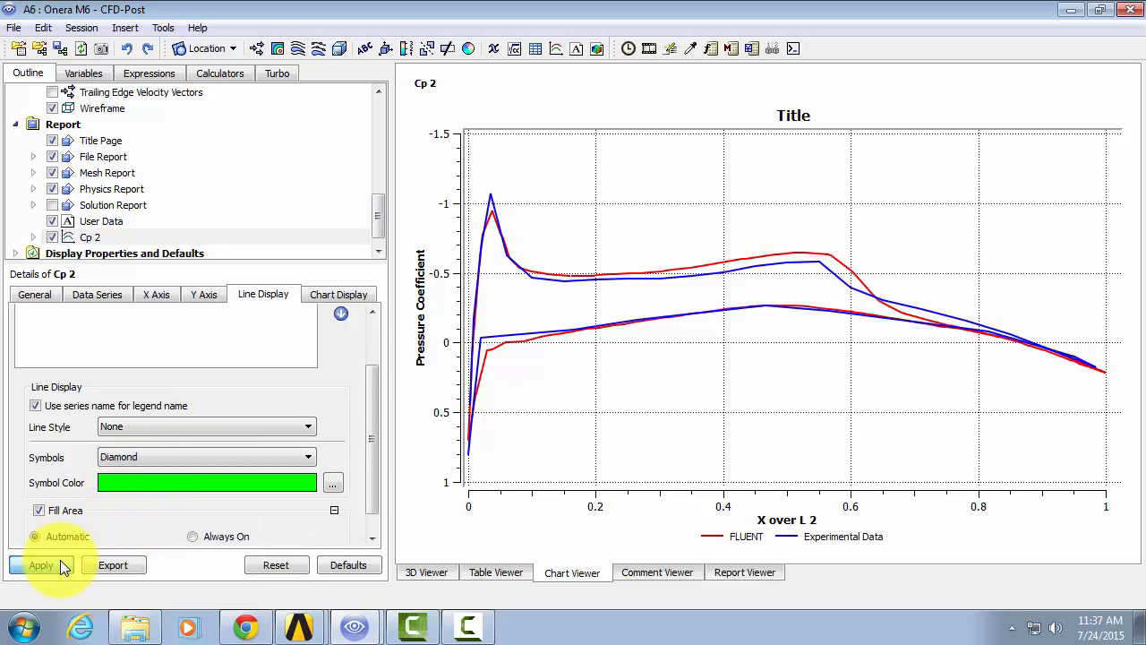